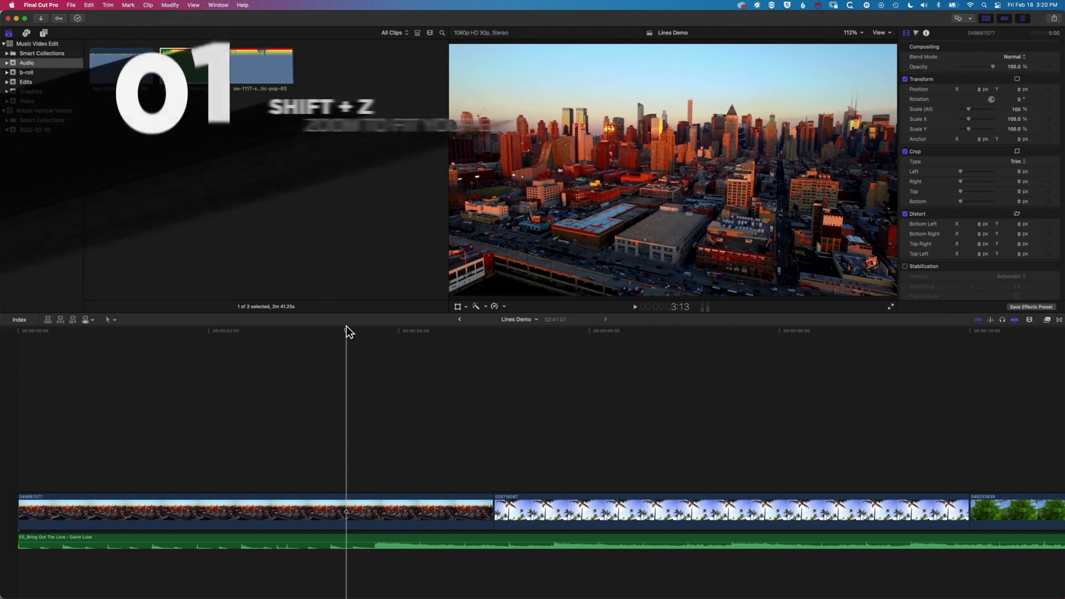
Fit the whole edit in the timeline, zoom in at the playhead, and fit the entire edit again.
key(shift+z)
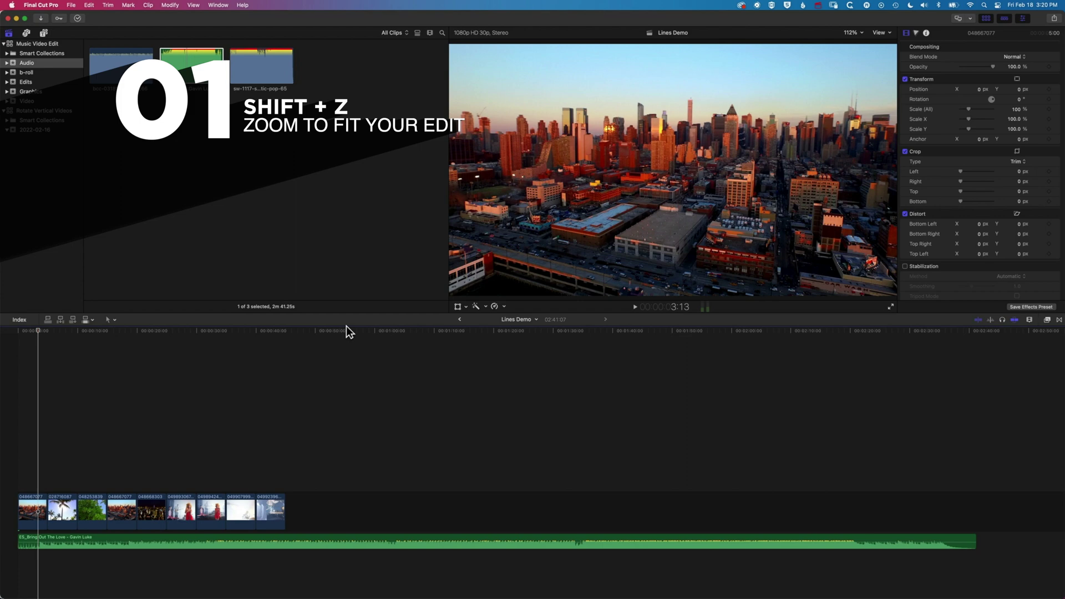
key(super+equal)
key(super+equal)
key(super+equal)
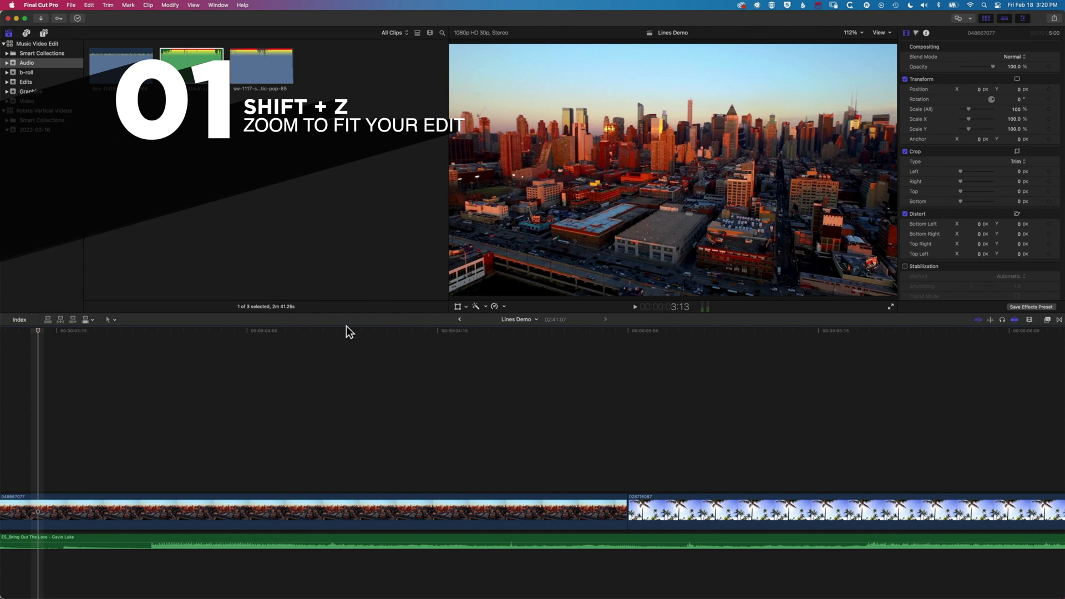
key(shift+z)
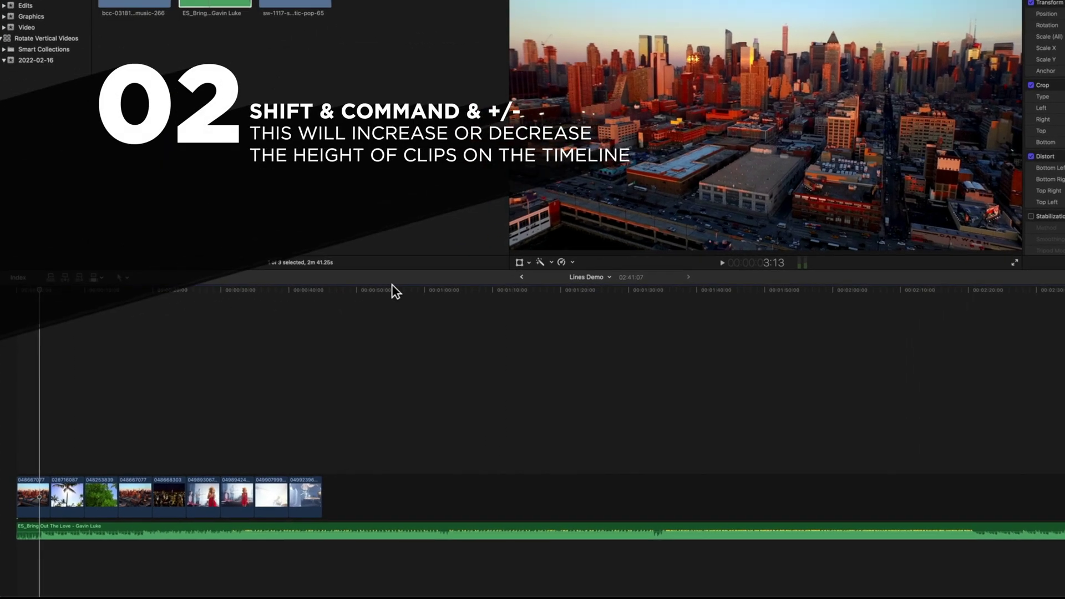
Increase the height of the clips on the timeline by several increments.
key(shift+super+equal)
key(shift+super+equal)
key(shift+super+equal)
key(shift+super+equal)
key(shift+super+equal)
key(shift+super+equal)
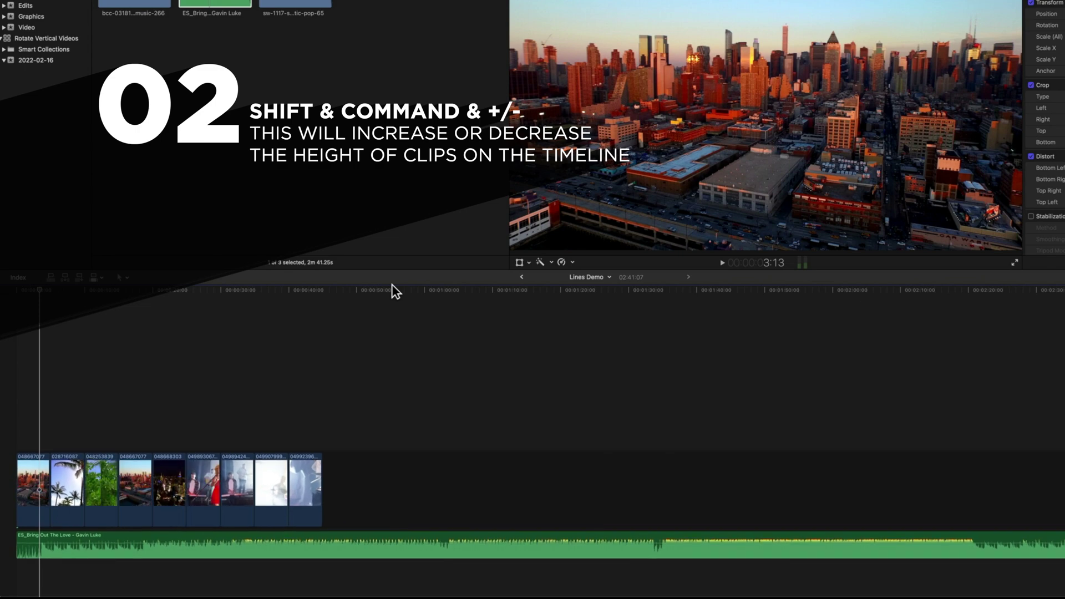
Zoom in on the timeline around the second clip and make the clips a few increments taller still.
key(super+equal)
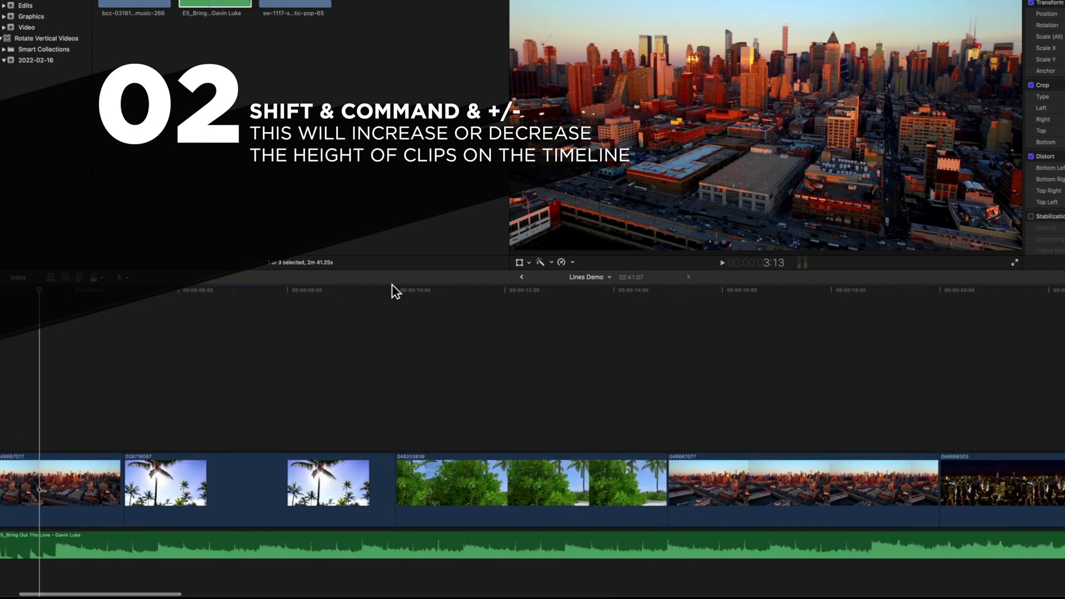
key(super+equal)
key(shift+super+equal)
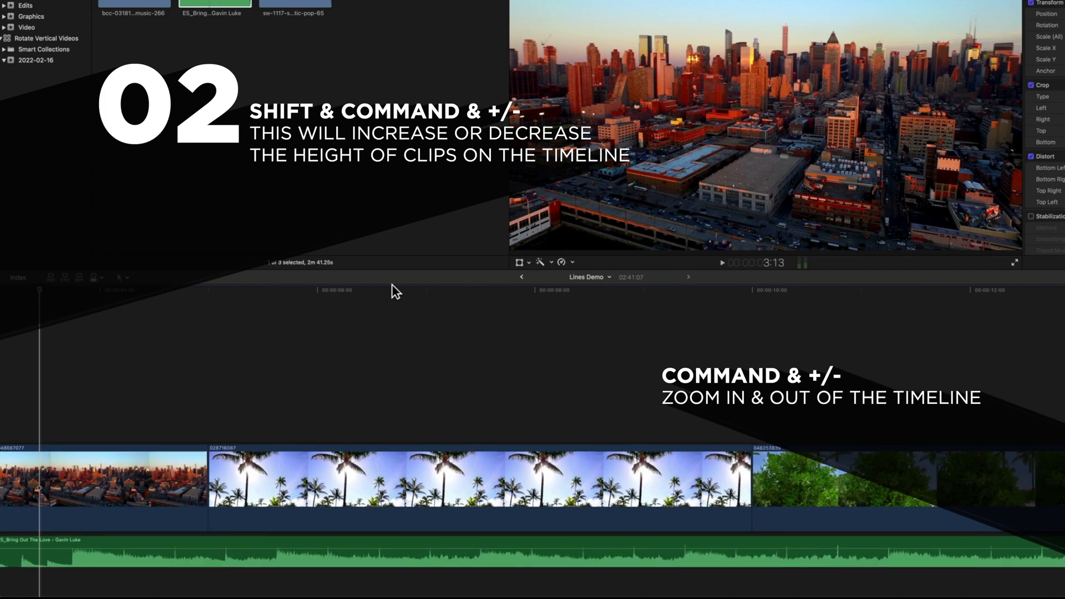
scroll(395, 291, down, 3)
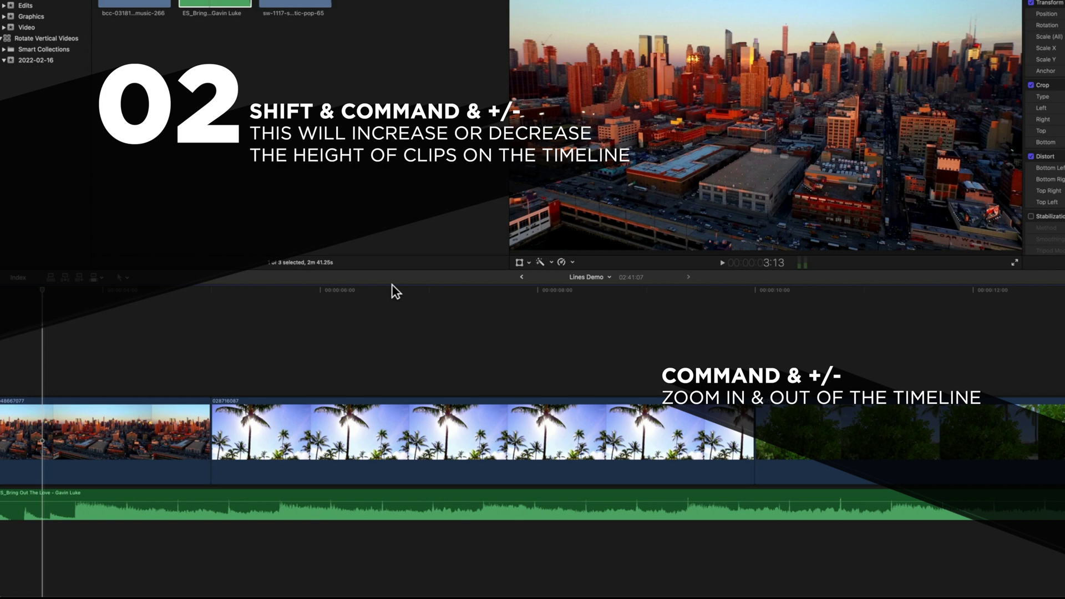
key(shift+super+equal)
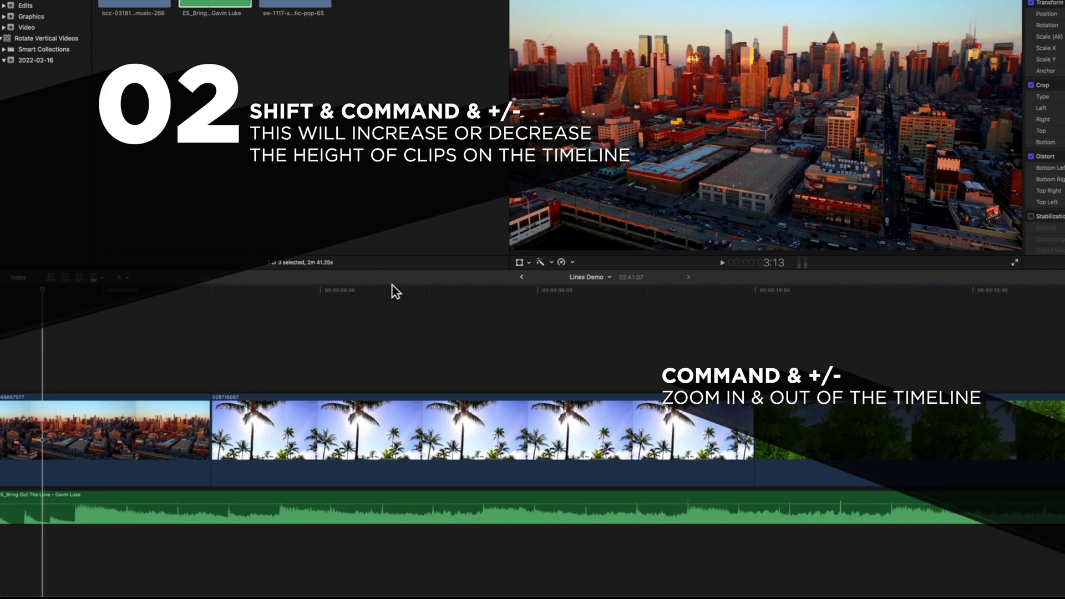
key(shift+super+equal)
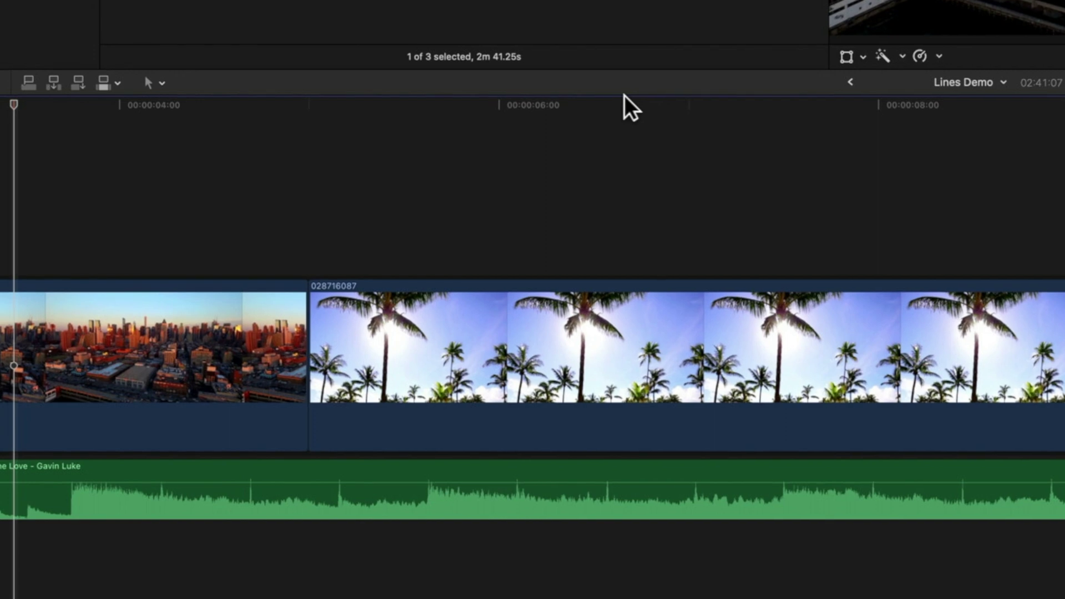
Lower the audio level of the music clip to -7.0 dB directly on the timeline with fine adjustment.
mouse_move(385, 483)
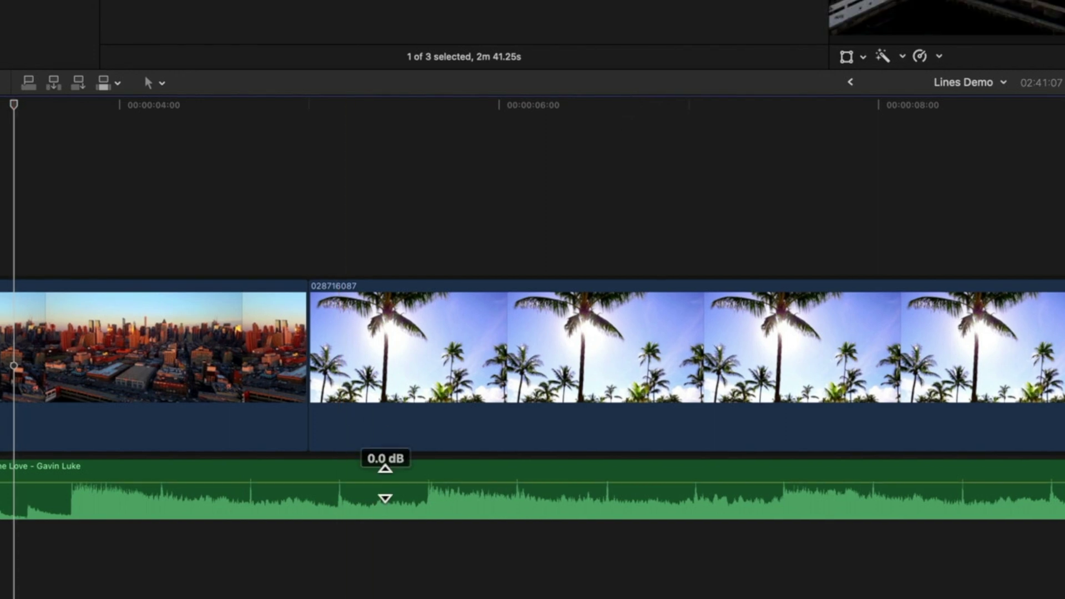
mouse_move(385, 483)
mouse_down()
mouse_move(385, 473)
mouse_move(387, 493)
mouse_move(387, 483)
mouse_up()
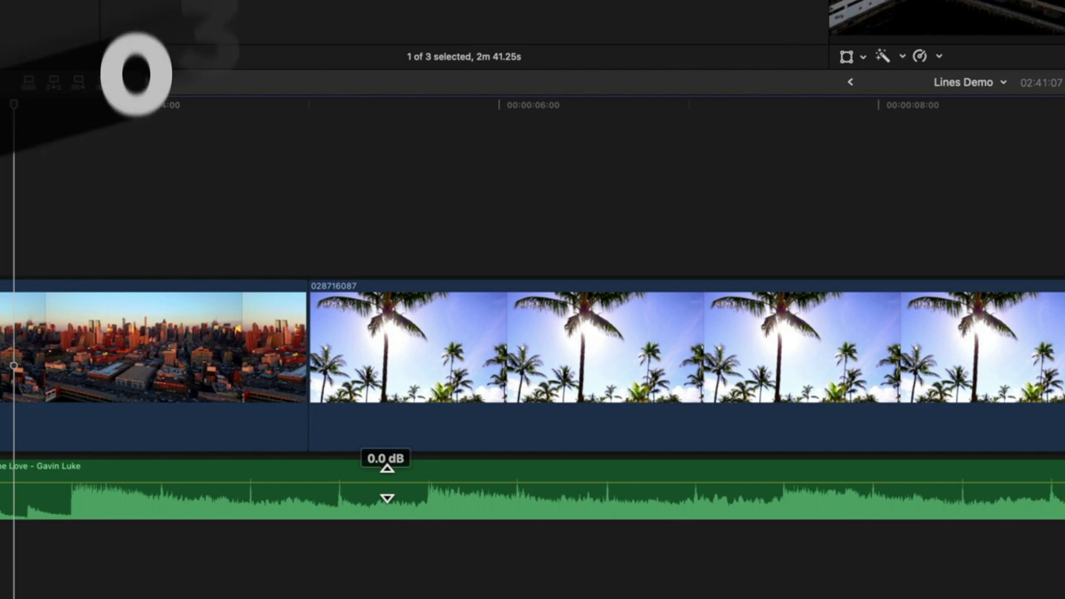
drag(387, 483, 387, 546)
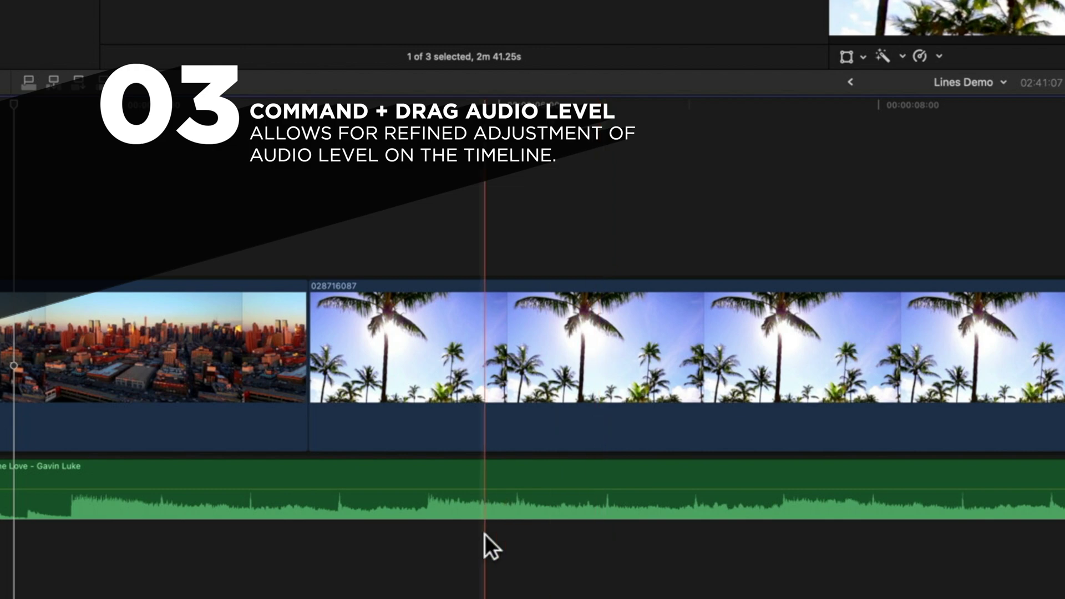
drag(502, 488, 501, 488)
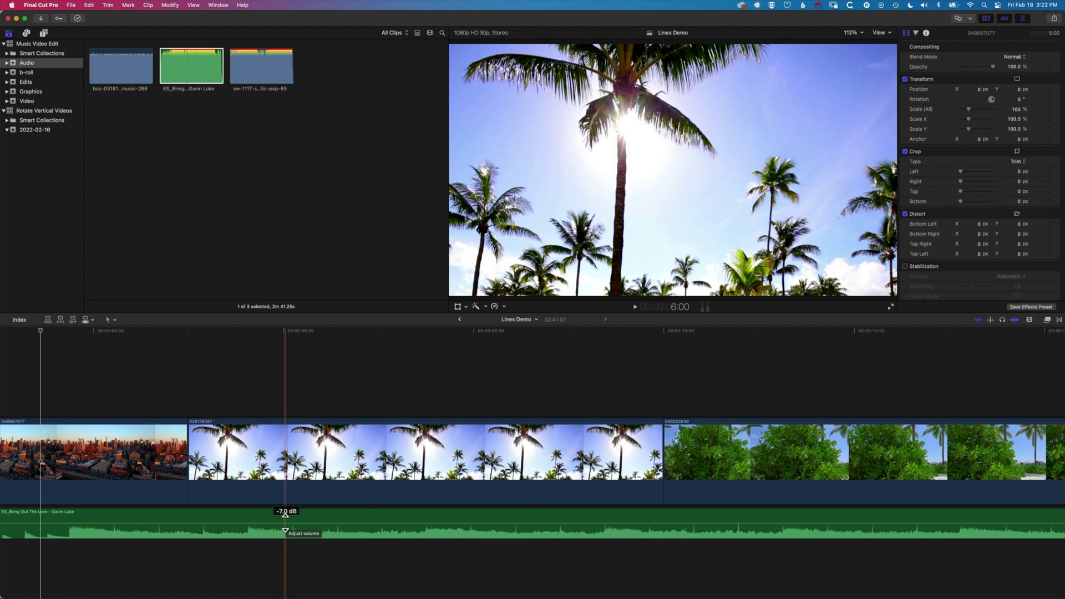
Place the playhead over the palm tree clip 028716087 and set its Scale (All) to 62%.
click(339, 473)
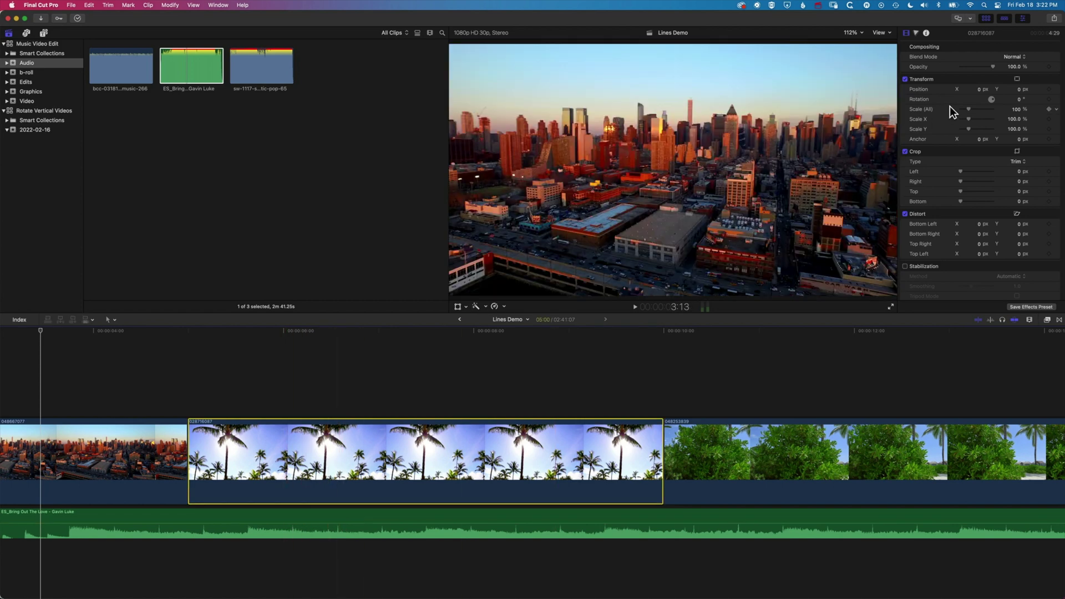
click(269, 332)
drag(273, 333, 393, 332)
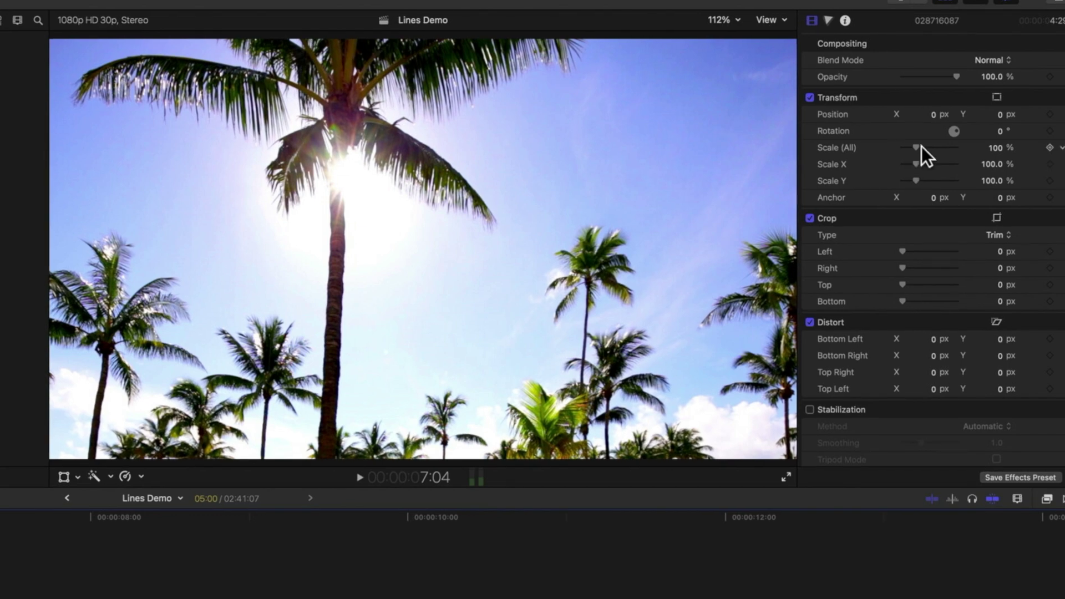
mouse_move(916, 146)
mouse_down()
mouse_move(927, 145)
mouse_move(909, 146)
mouse_up()
drag(997, 148, 993, 147)
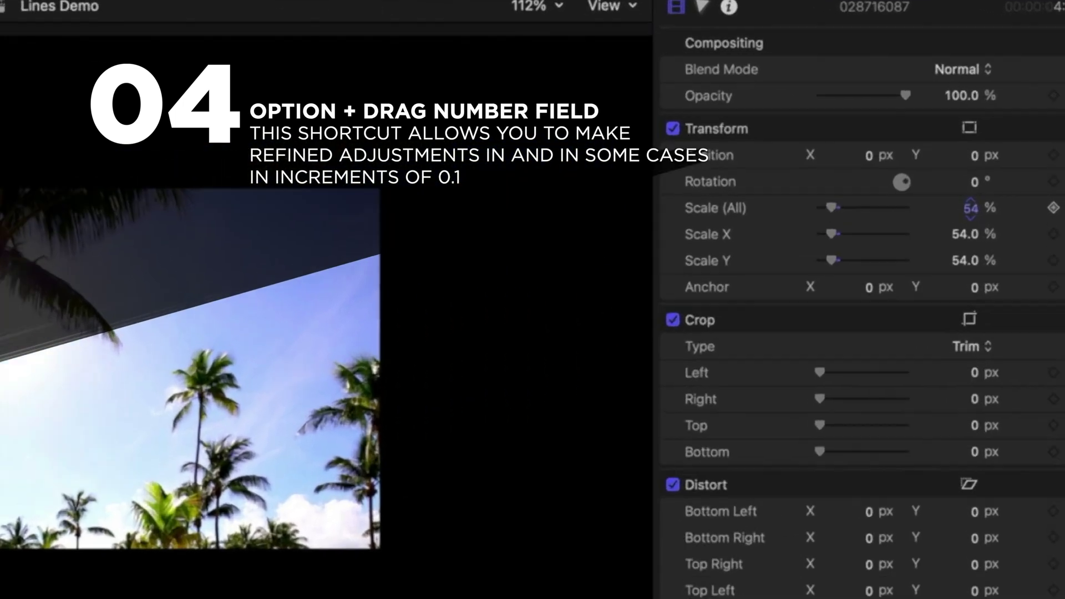
drag(970, 208, 972, 205)
drag(904, 357, 903, 357)
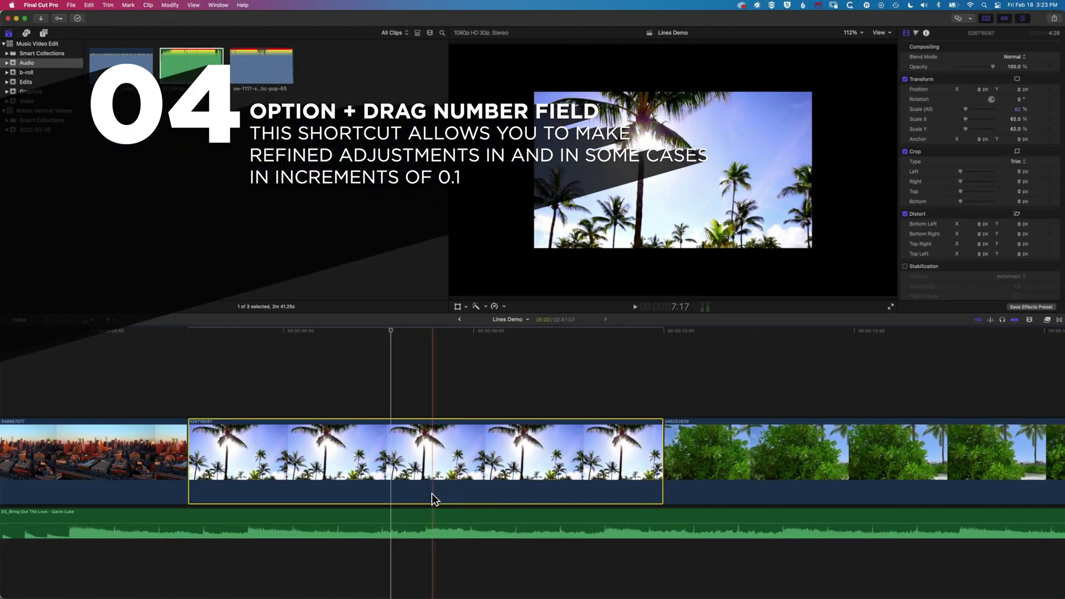
Set the music clip's volume to -11.3 dB in its audio settings.
click(427, 515)
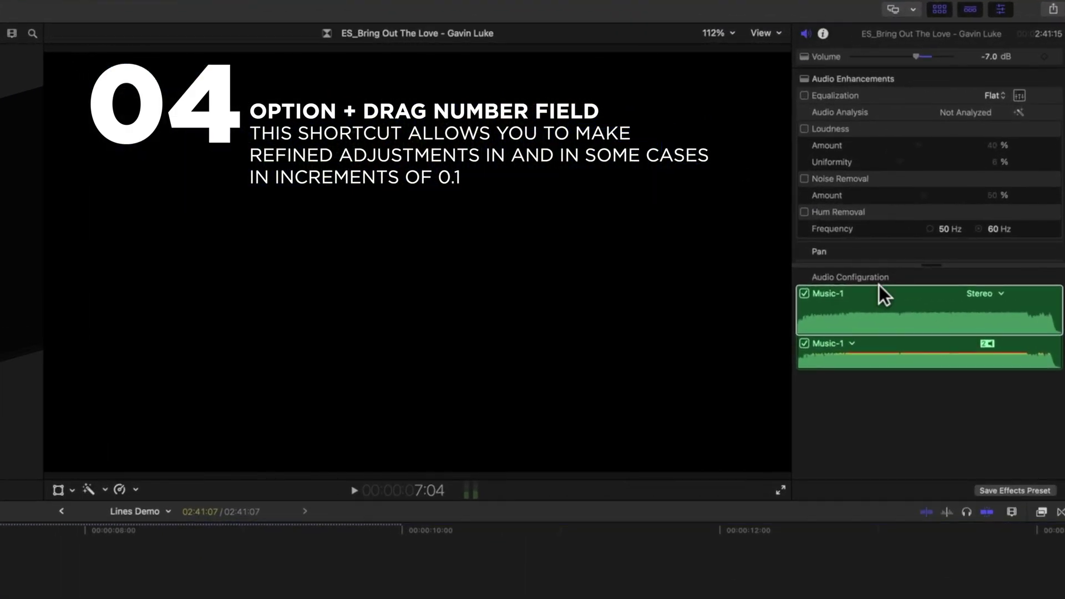
click(879, 288)
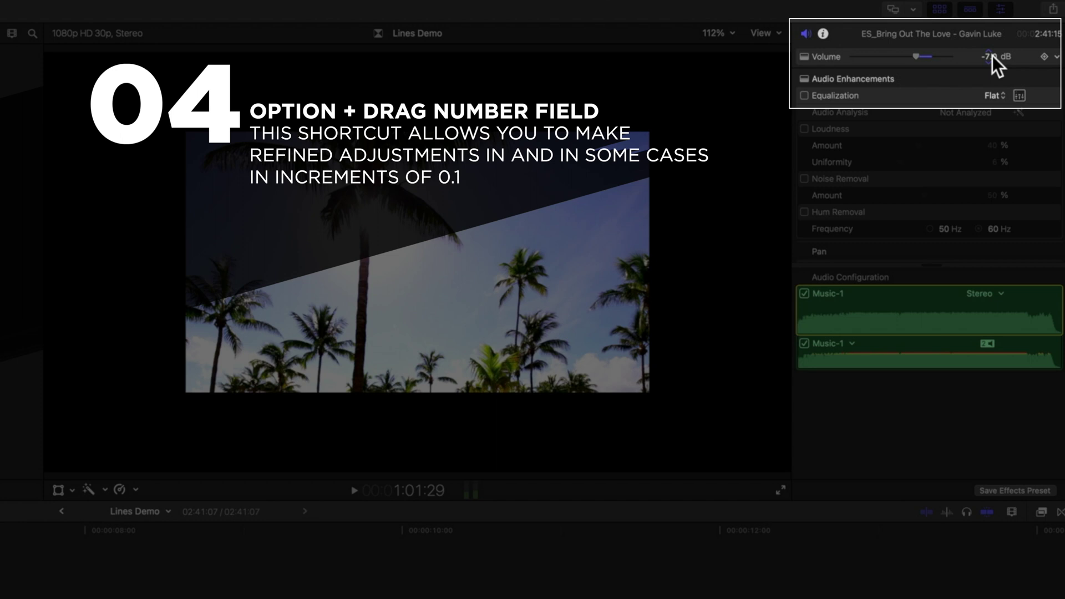
drag(992, 54, 992, 54)
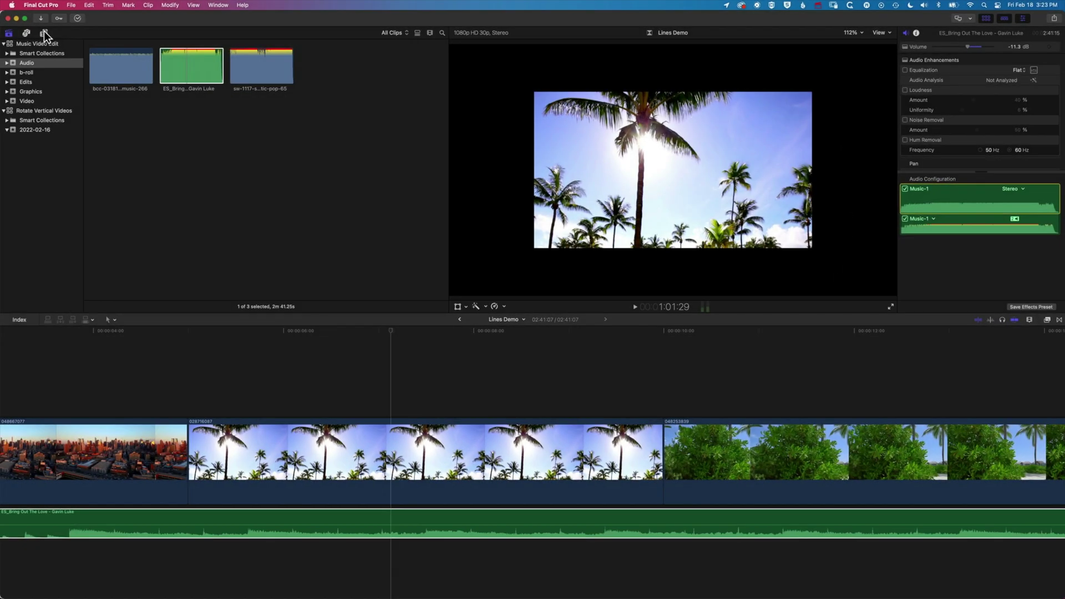
Add the Basic Title from the Bumper/Opener titles above the video clips, starting just before the palm tree clip.
click(44, 31)
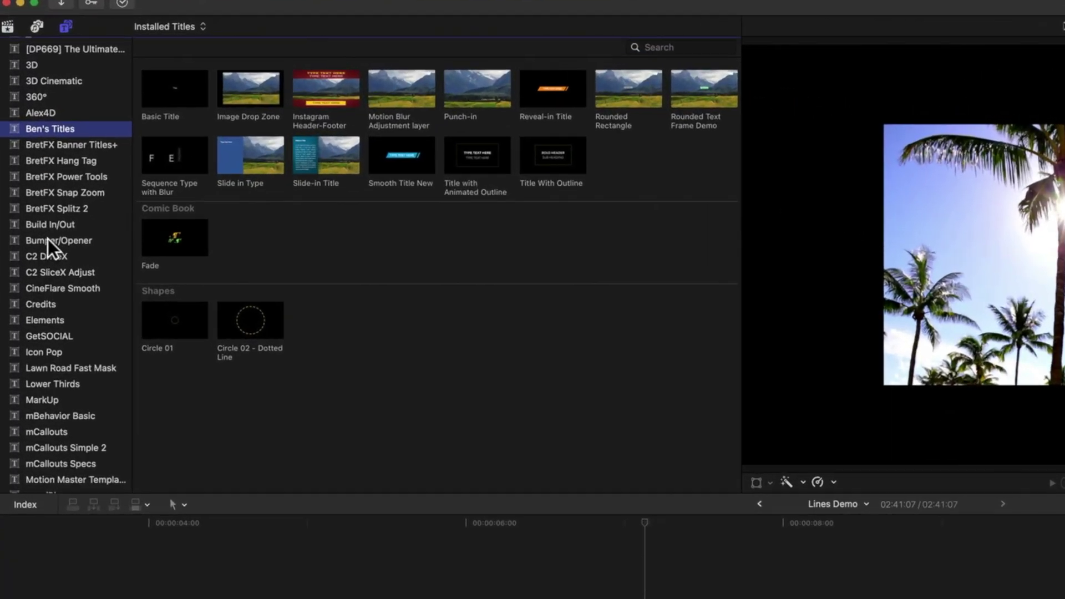
click(48, 241)
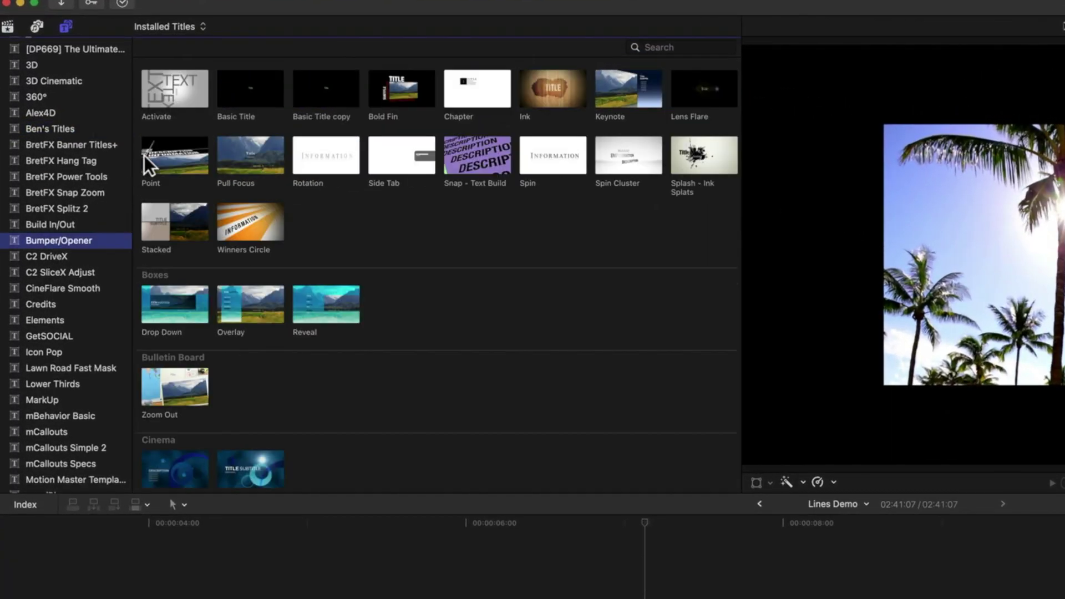
drag(247, 93, 288, 598)
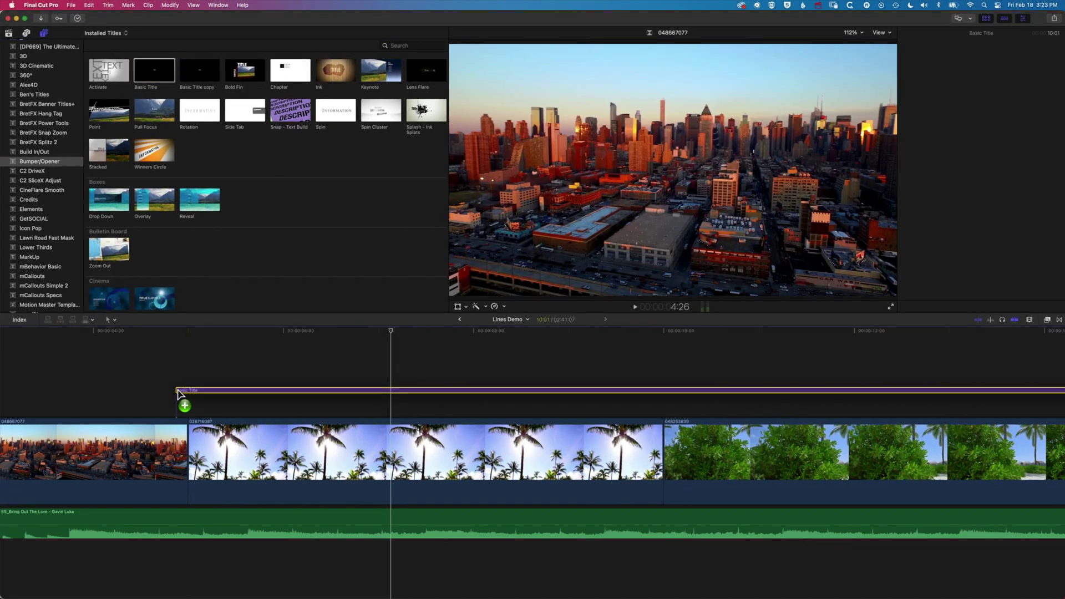
drag(178, 393, 169, 391)
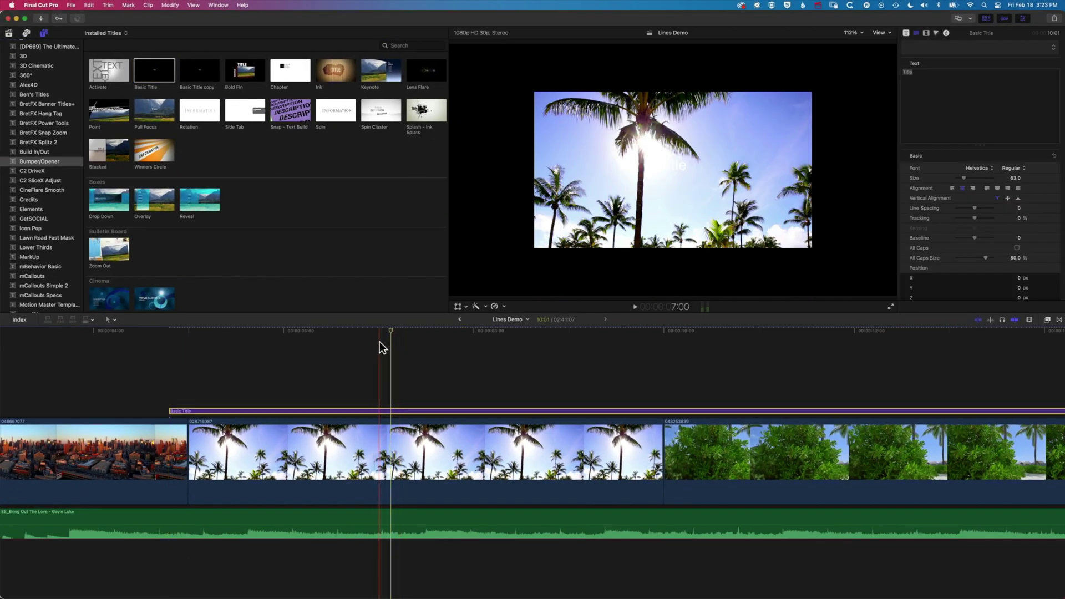
Disable the palm tree clip beneath the title on the timeline.
click(355, 436)
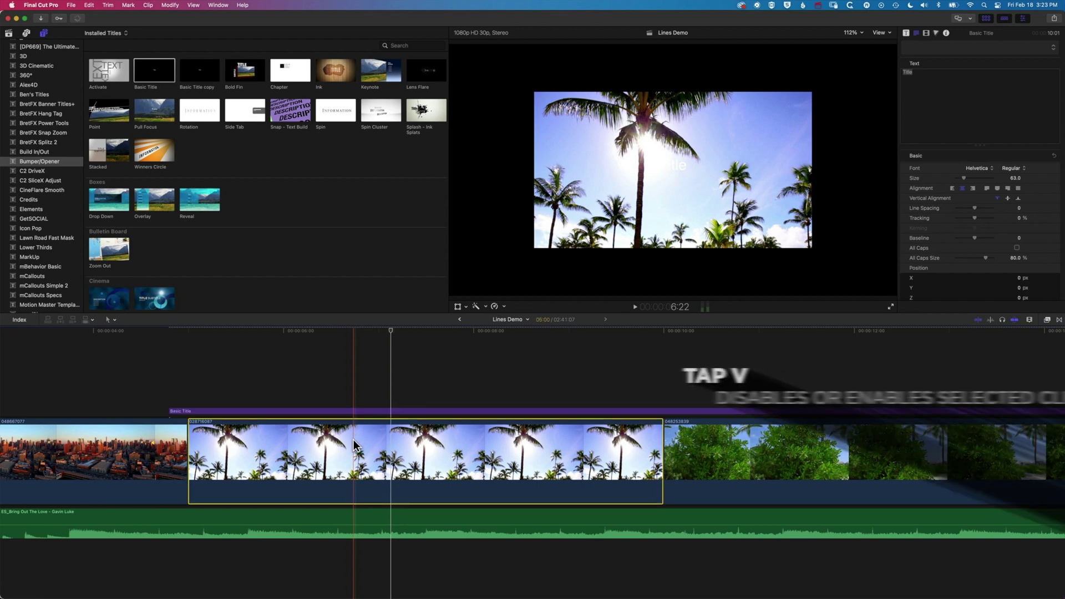
key(v)
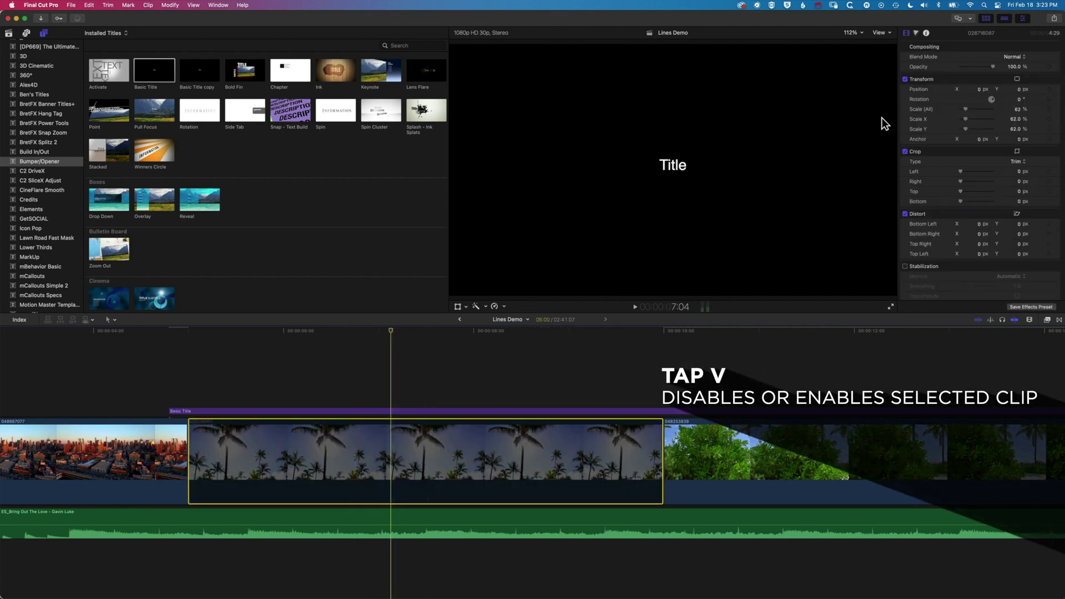
Set the Basic Title's text size to 202.3 and its tracking to 6.81%.
click(455, 410)
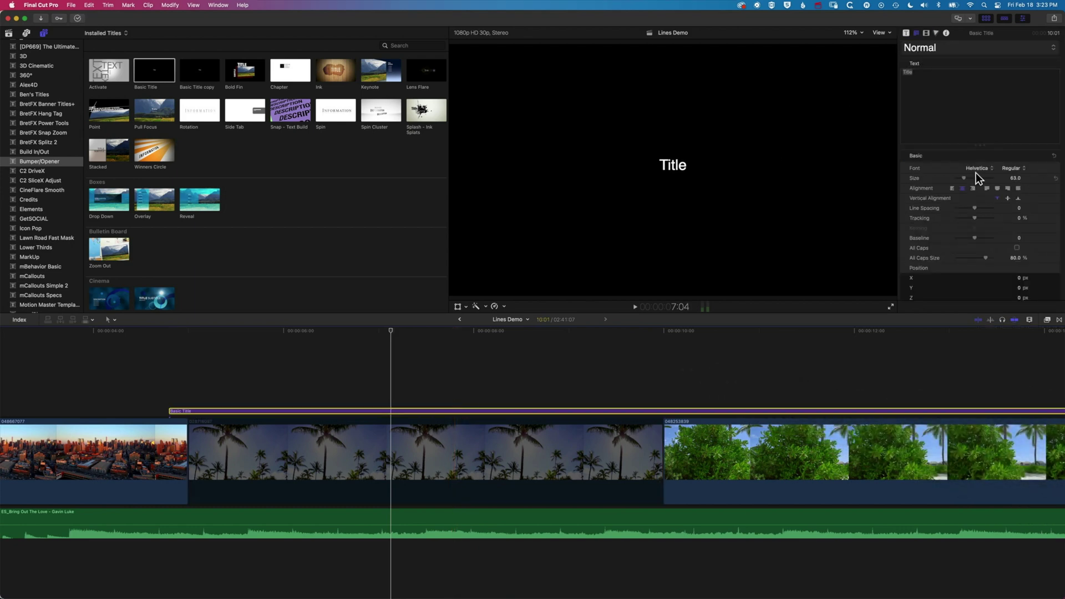
drag(963, 177, 1014, 179)
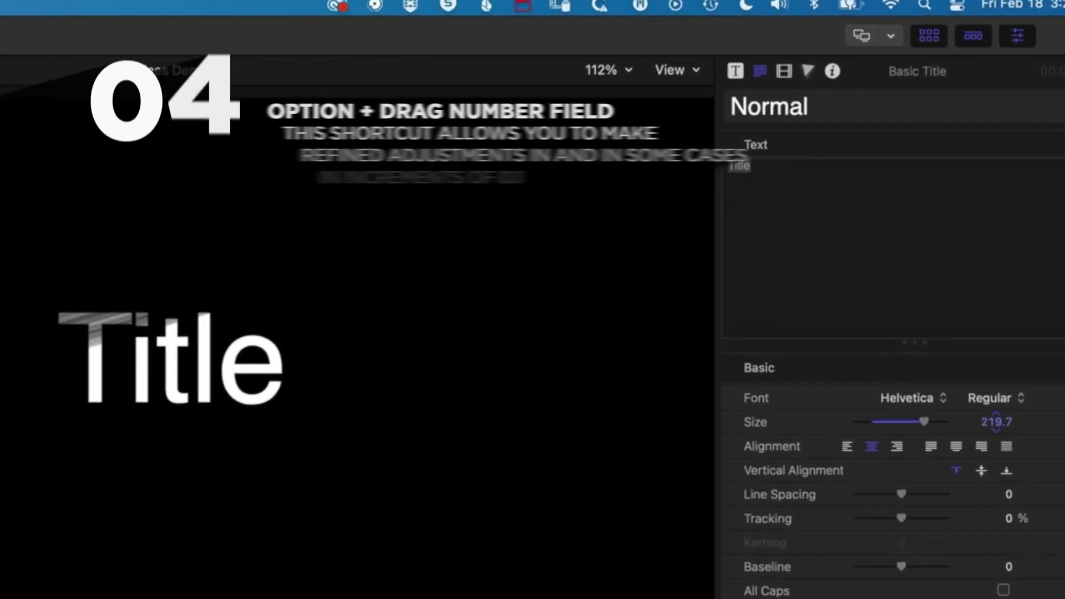
drag(996, 422, 996, 421)
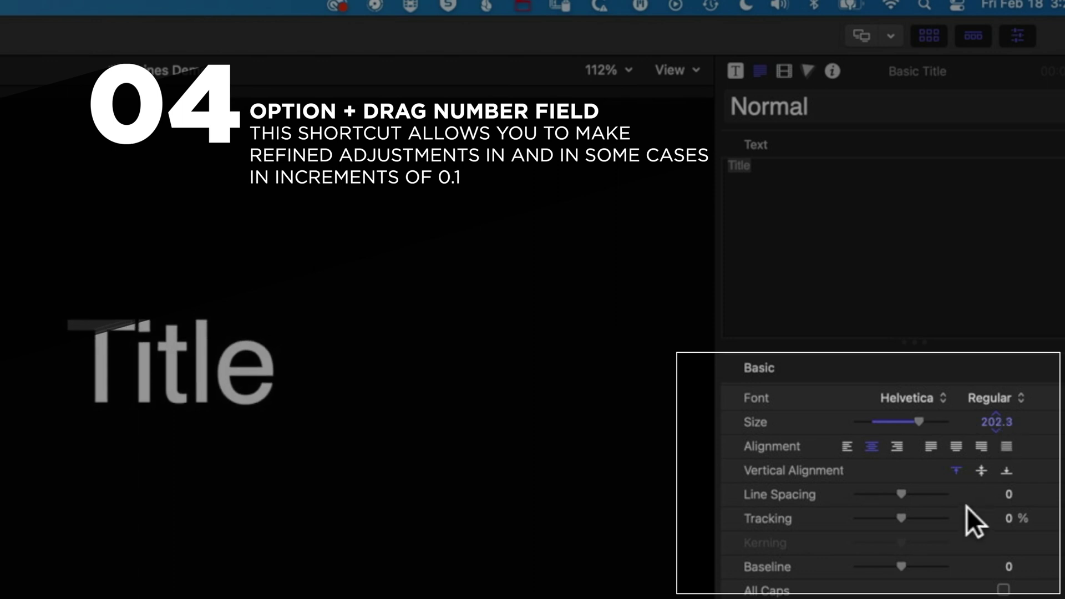
drag(900, 518, 901, 519)
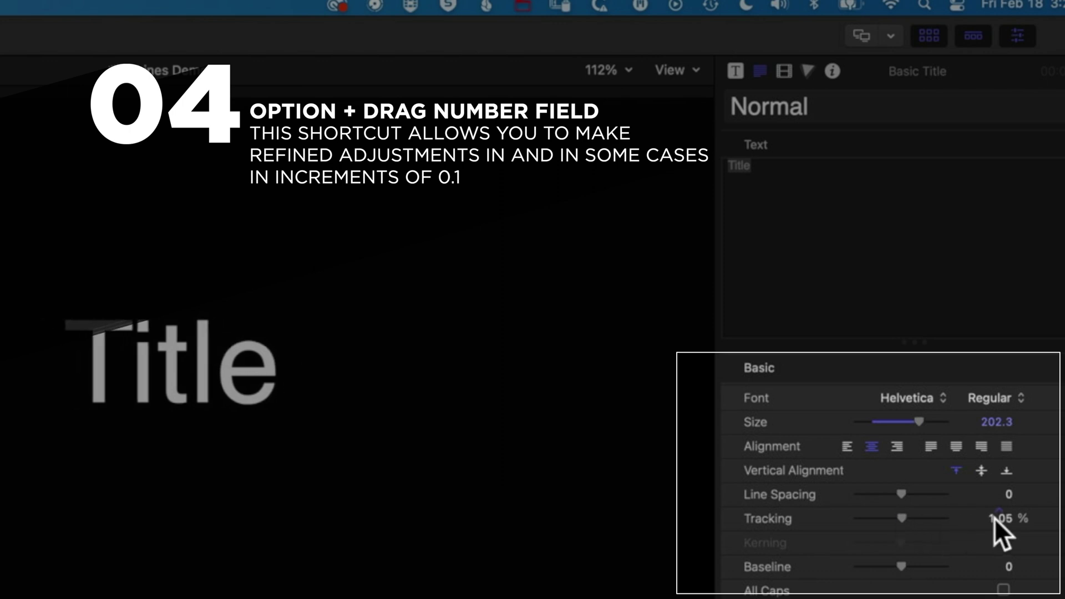
drag(998, 519, 998, 518)
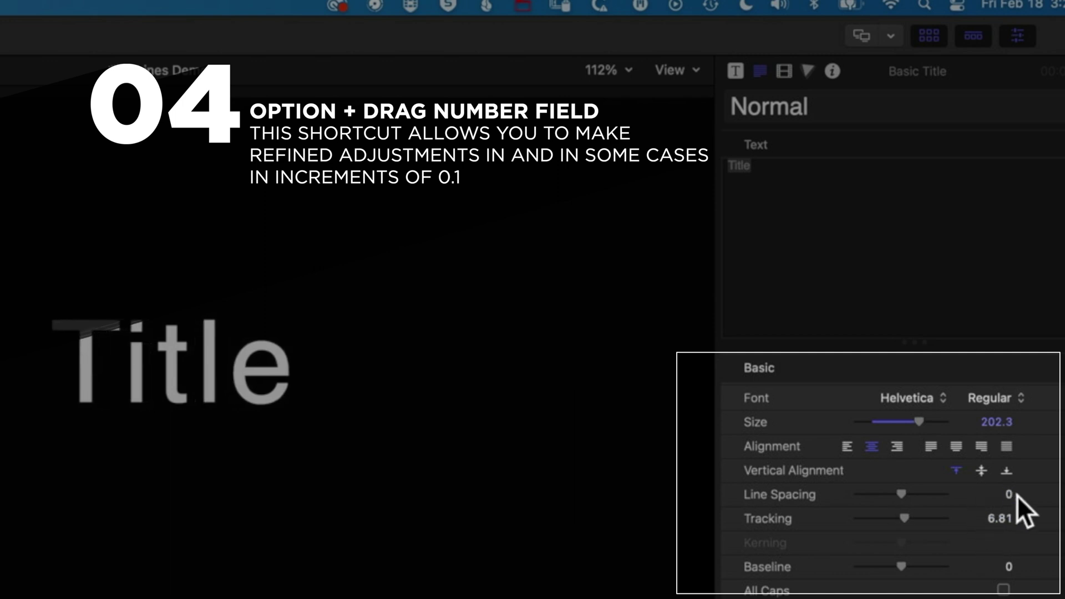
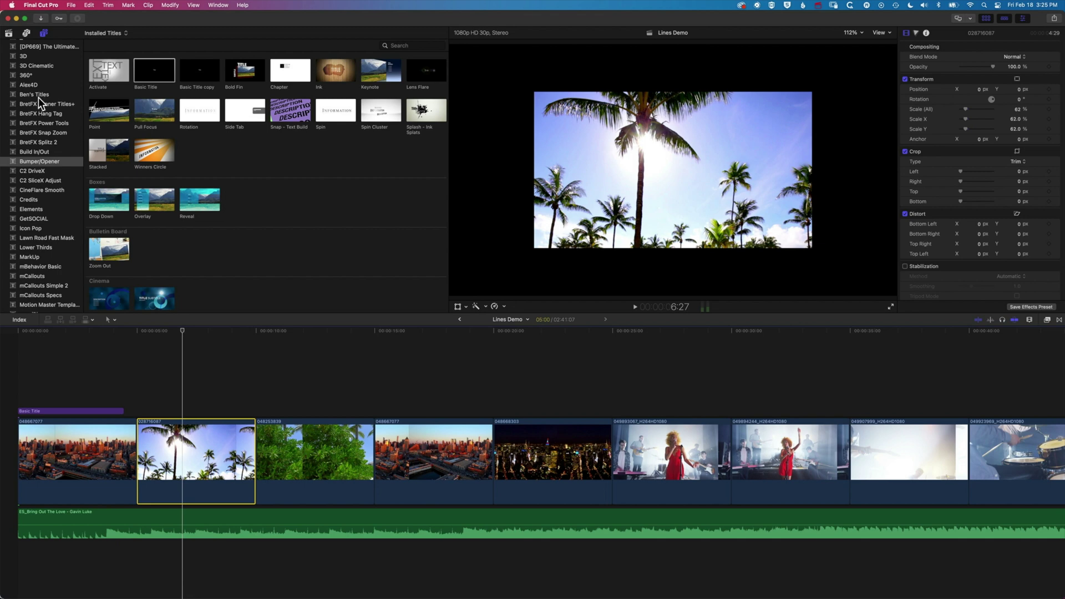
Add the PT Adjustment Layer from BretFX Power Tools above the clips at the timeline's start and extend its duration to 41:09.
click(37, 121)
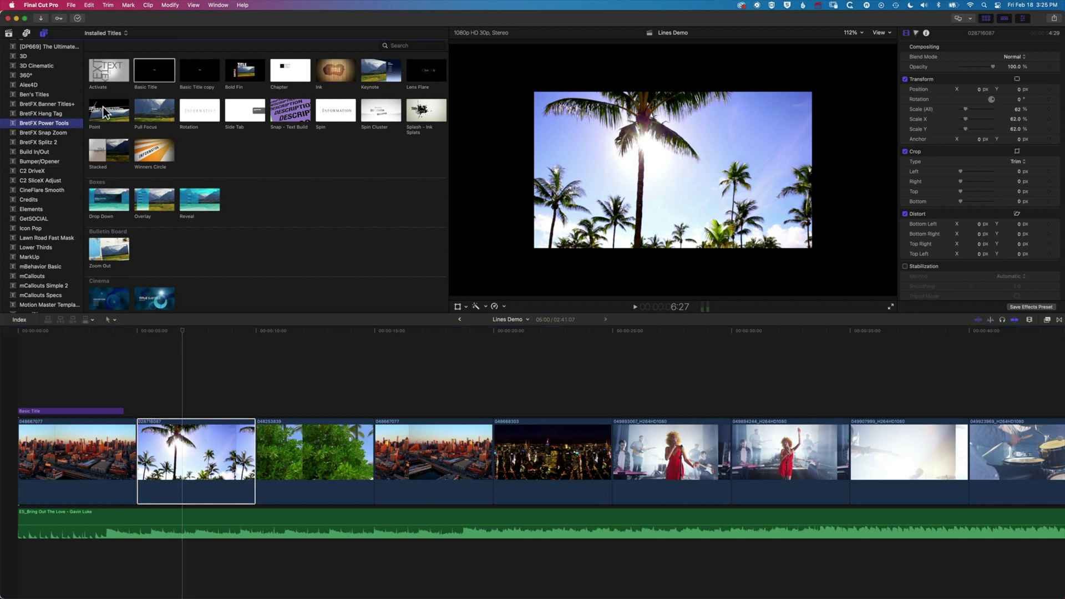
click(112, 89)
drag(109, 81, 18, 417)
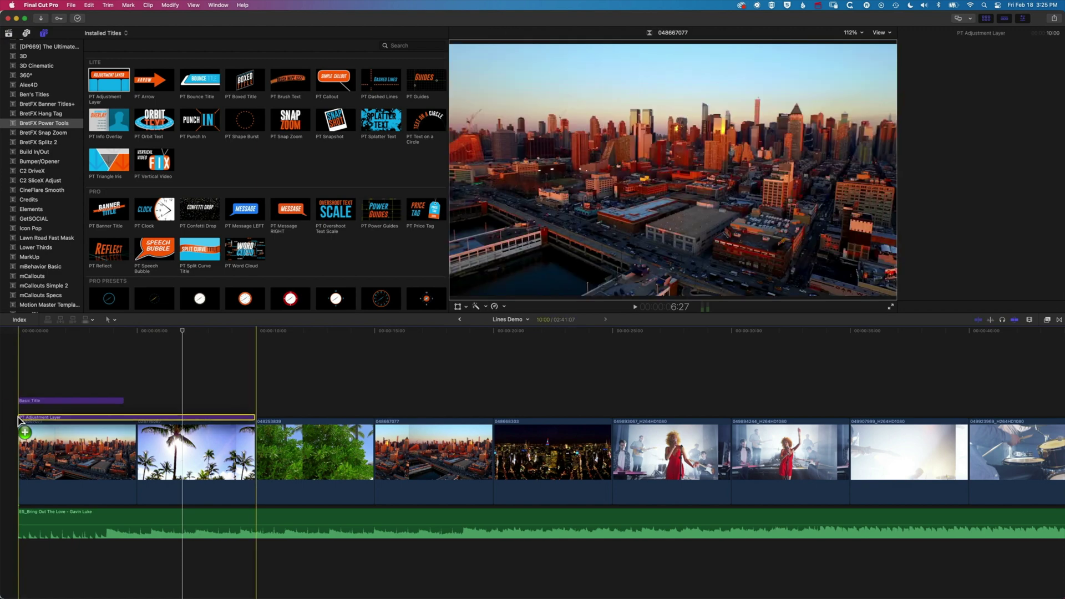
drag(253, 419, 998, 432)
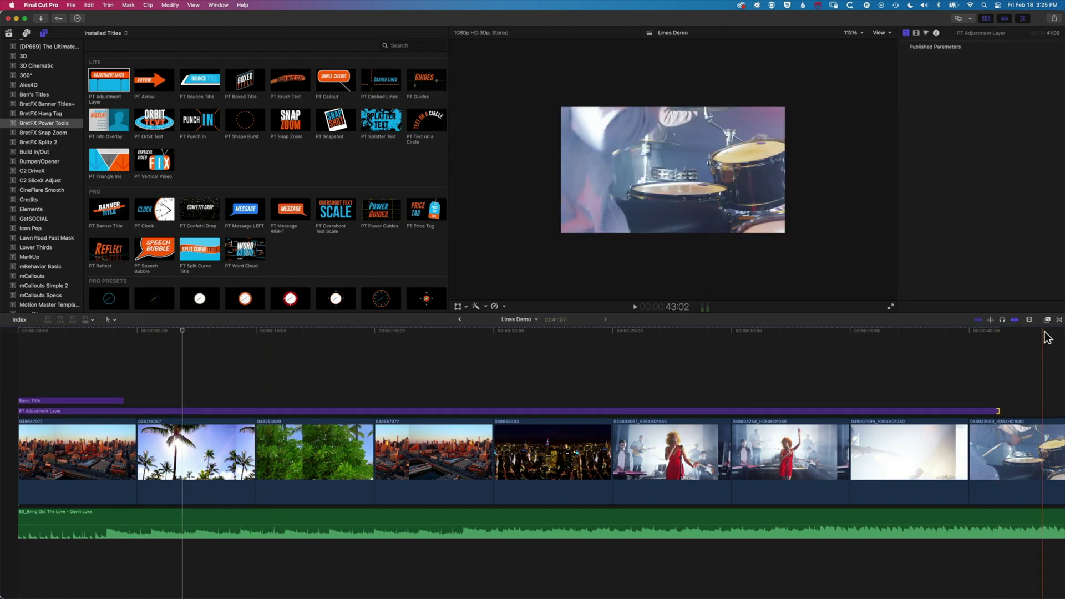
Apply the Colorize effect from the Color effects category to the PT Adjustment Layer.
click(1047, 320)
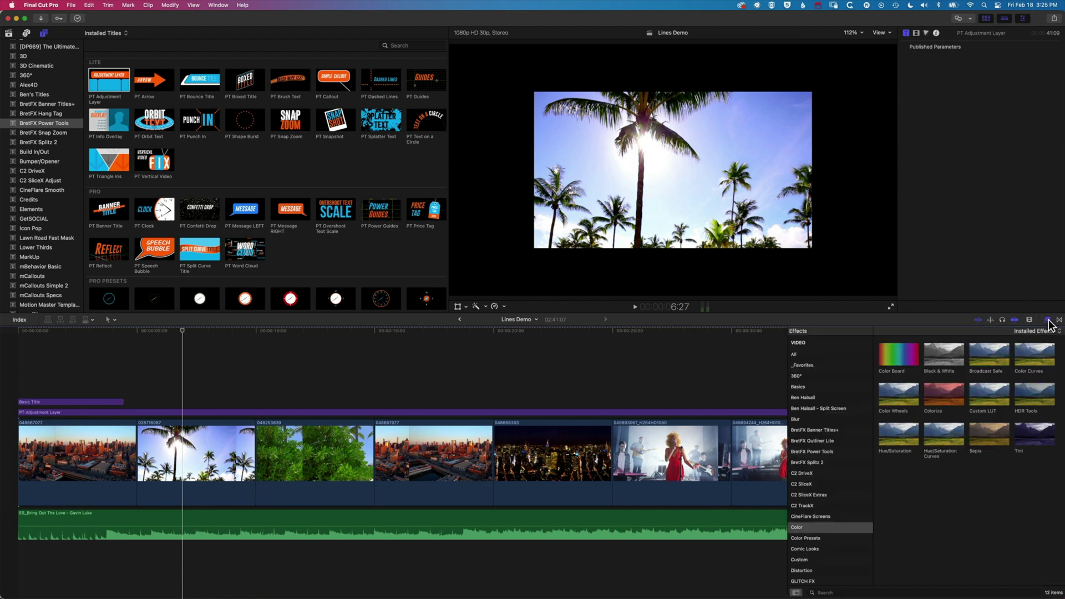
click(755, 412)
drag(902, 388, 719, 414)
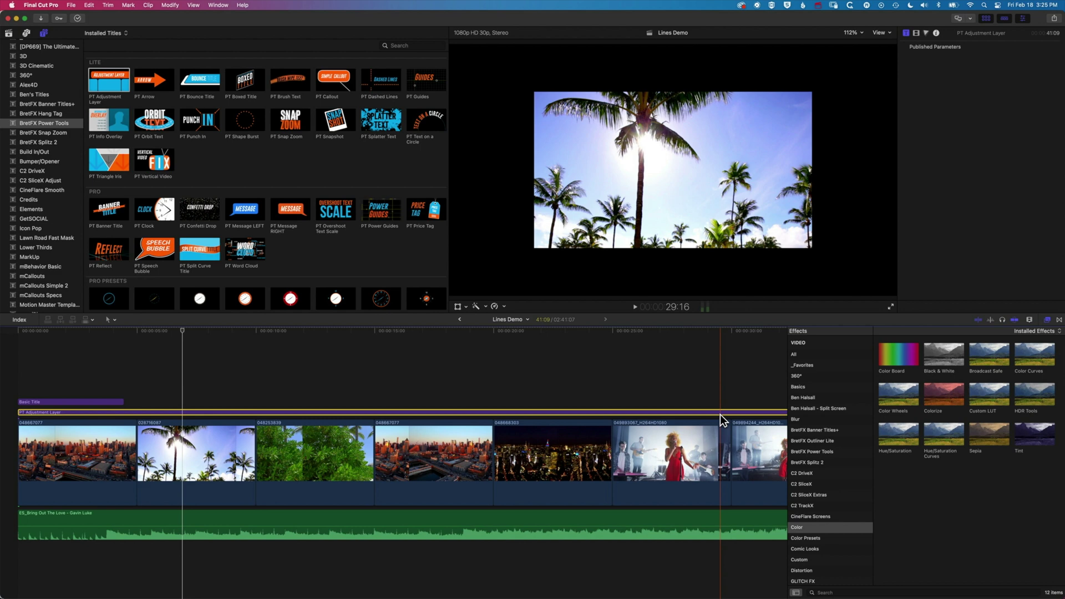
Reset the overall scale of the palm tree clip beneath the adjustment layer.
click(188, 457)
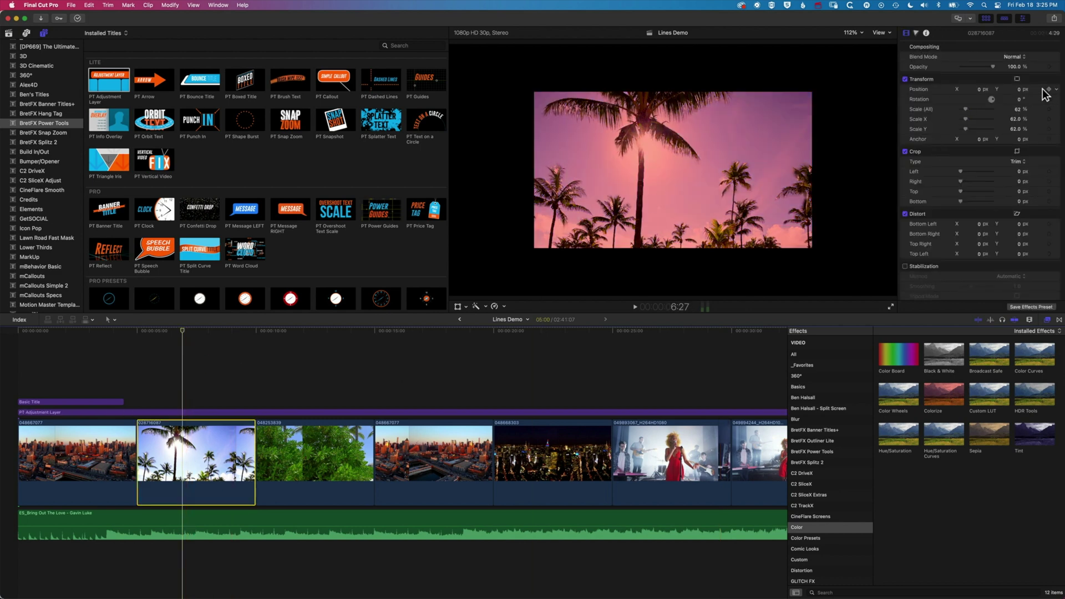
click(1056, 109)
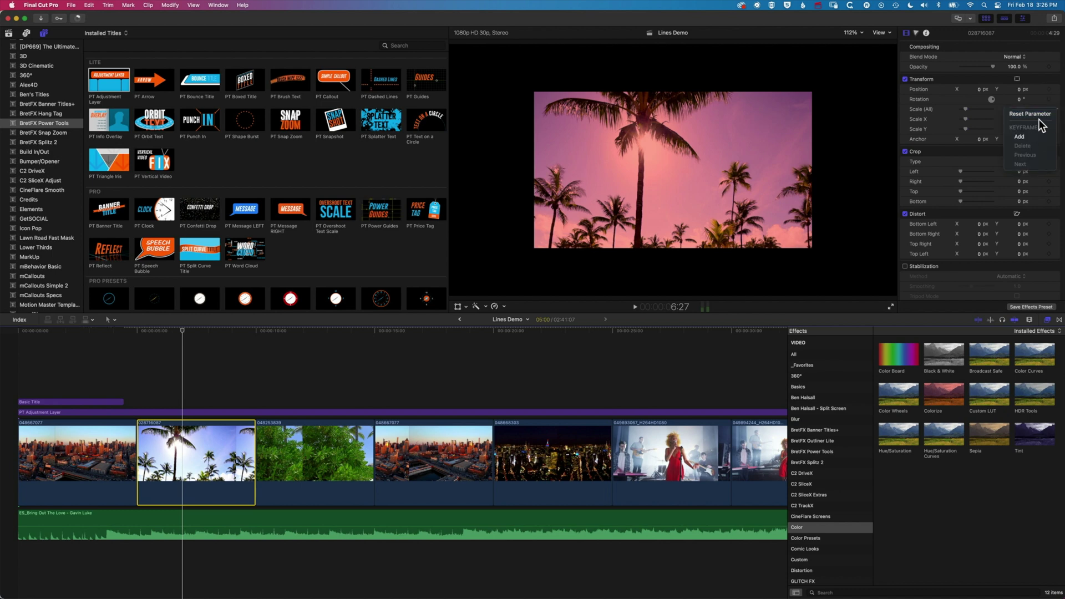
click(1036, 114)
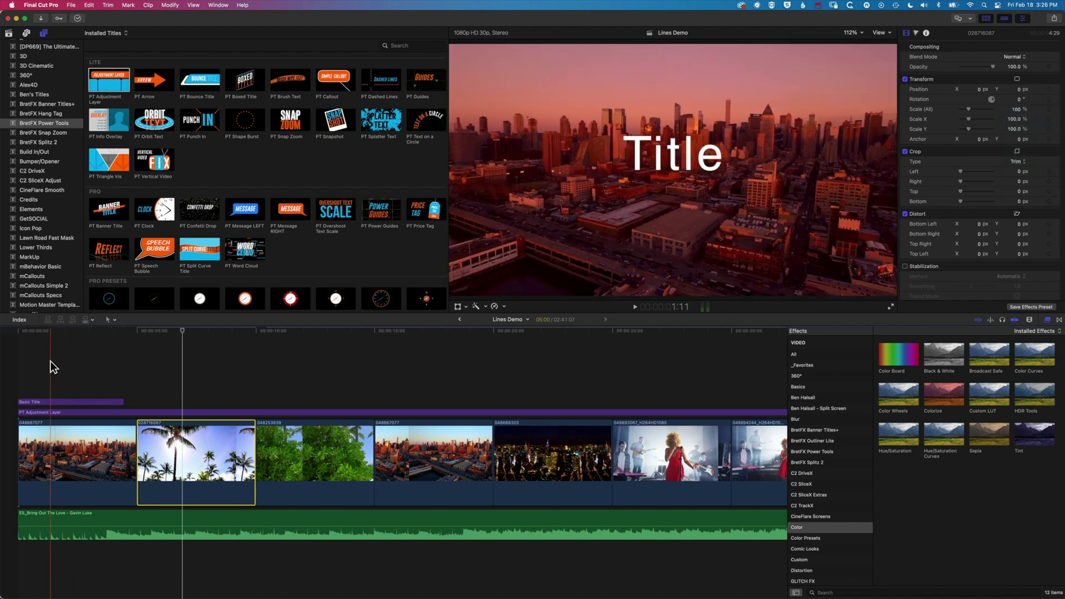
On the adjustment layer's Colorize effect, set Remap White To to dark blue and the intensity to 92.96.
click(73, 412)
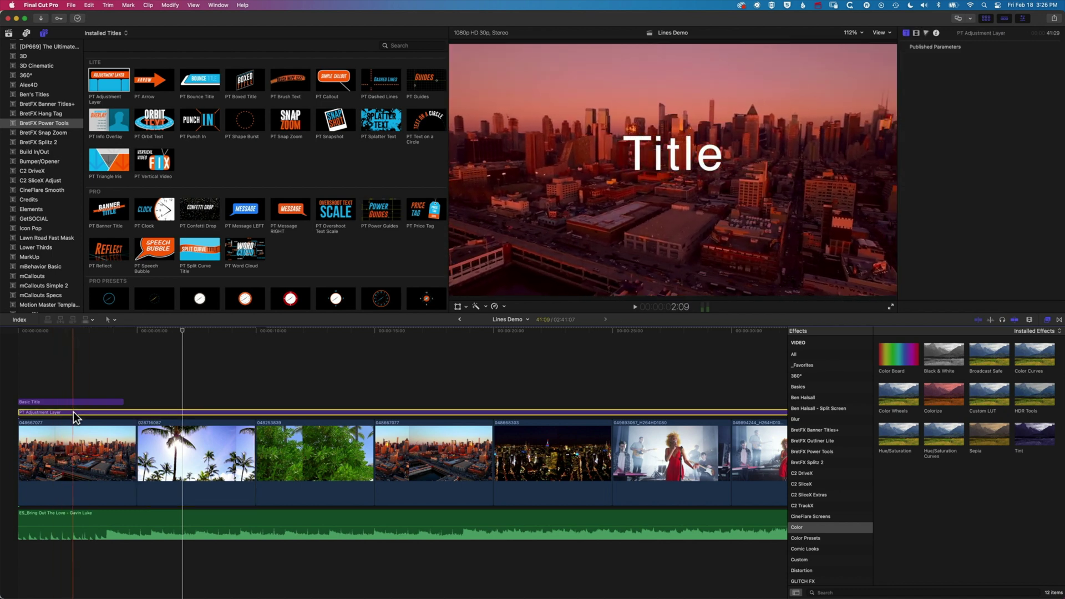
click(915, 32)
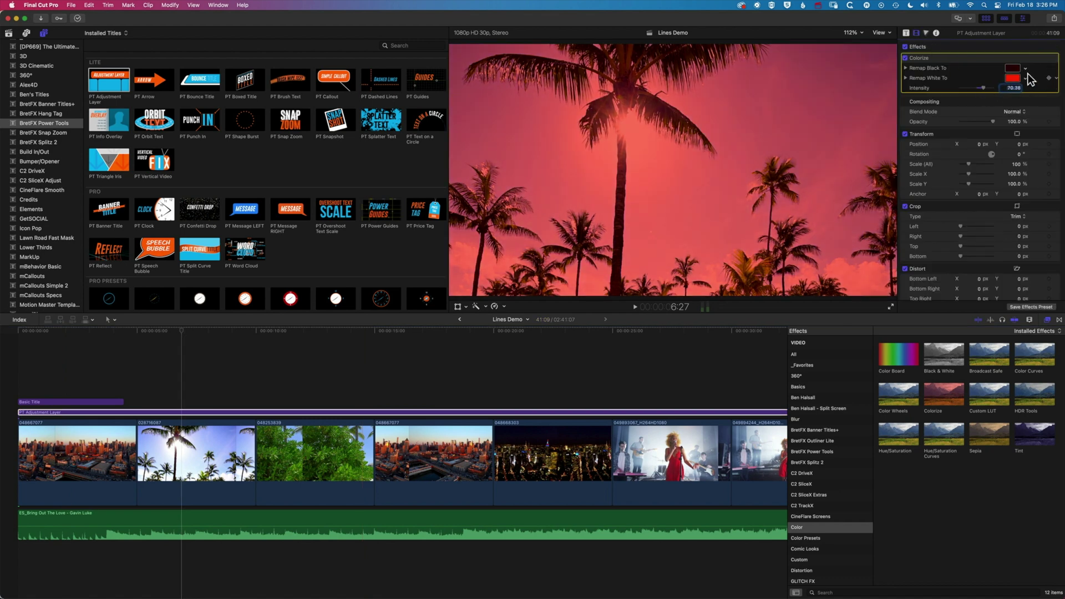
click(1020, 81)
drag(1025, 88, 1030, 131)
click(984, 87)
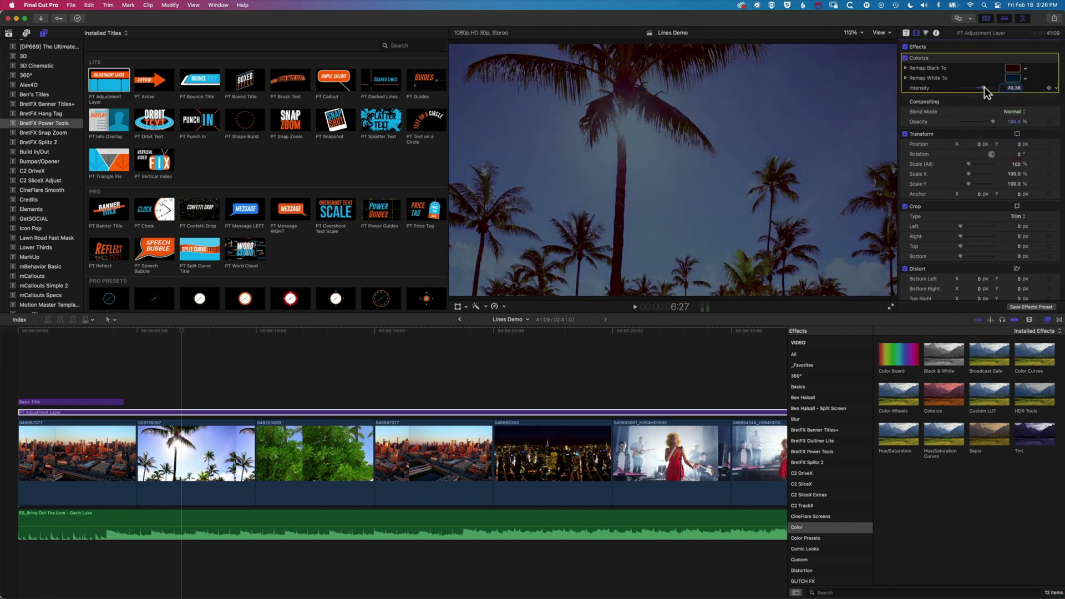
drag(984, 87, 990, 88)
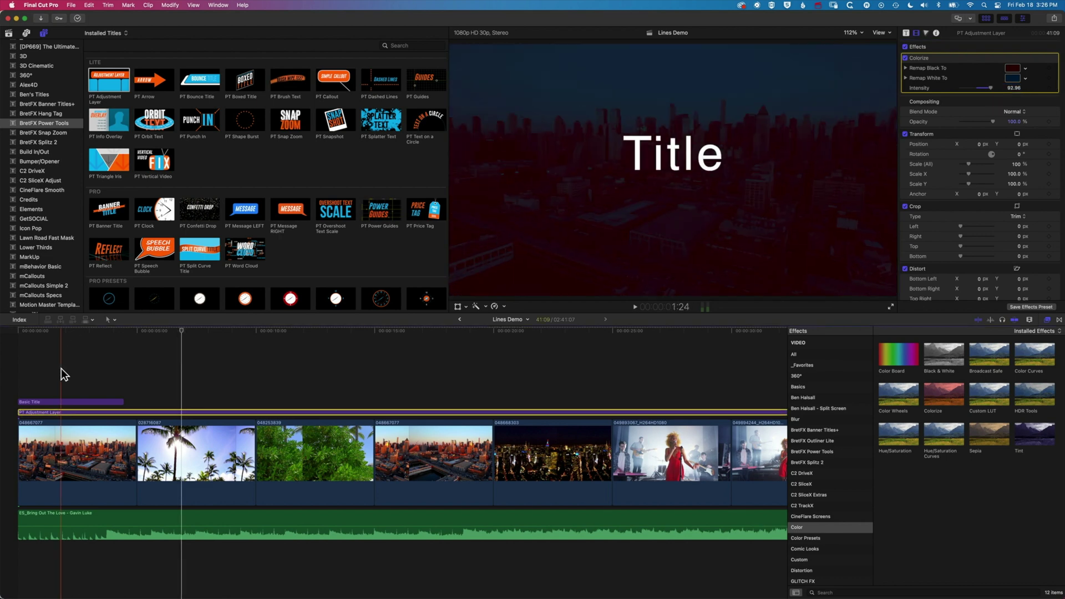
Place four copies of the Basic Title along the timeline, ending the last one at the end of the night city clip.
click(82, 366)
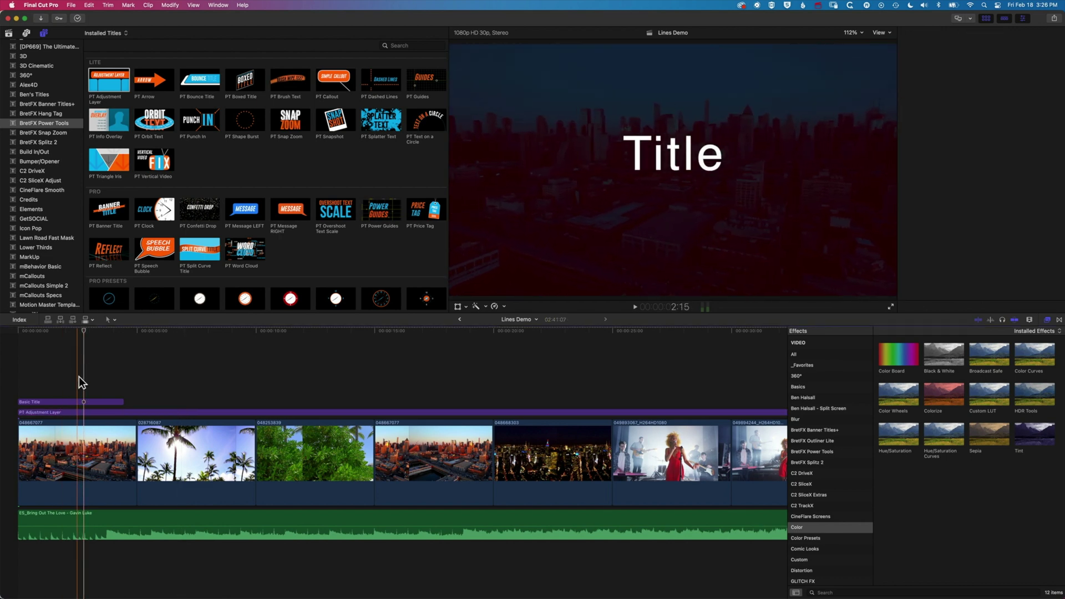
click(72, 400)
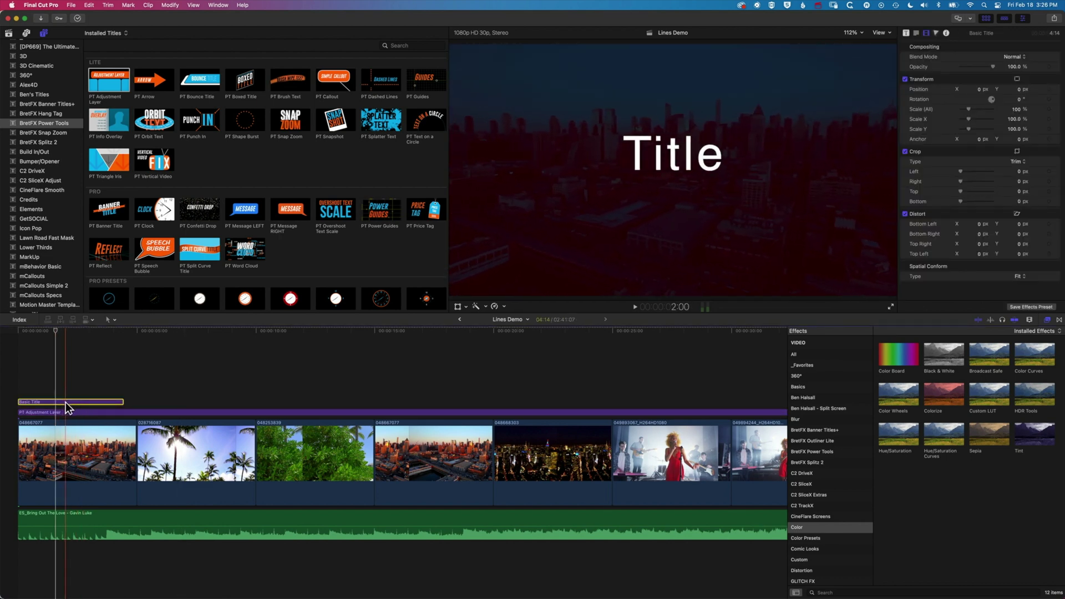
drag(65, 402, 610, 402)
Starting from the first Basic Title, step the timeline selection forward through the titles to the last one.
click(37, 401)
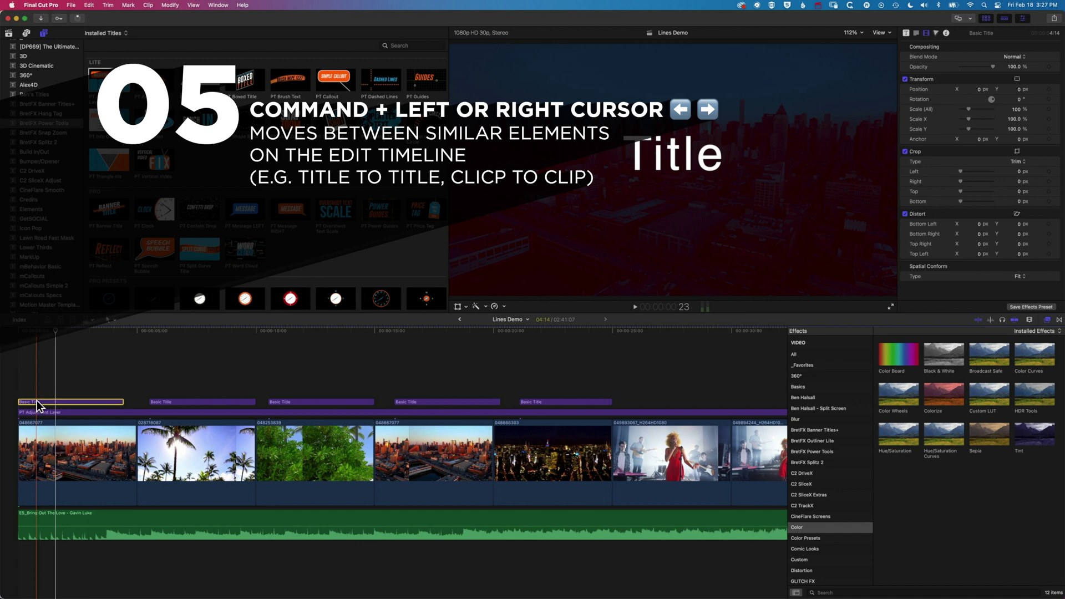
key(cmd+Down)
key(Down)
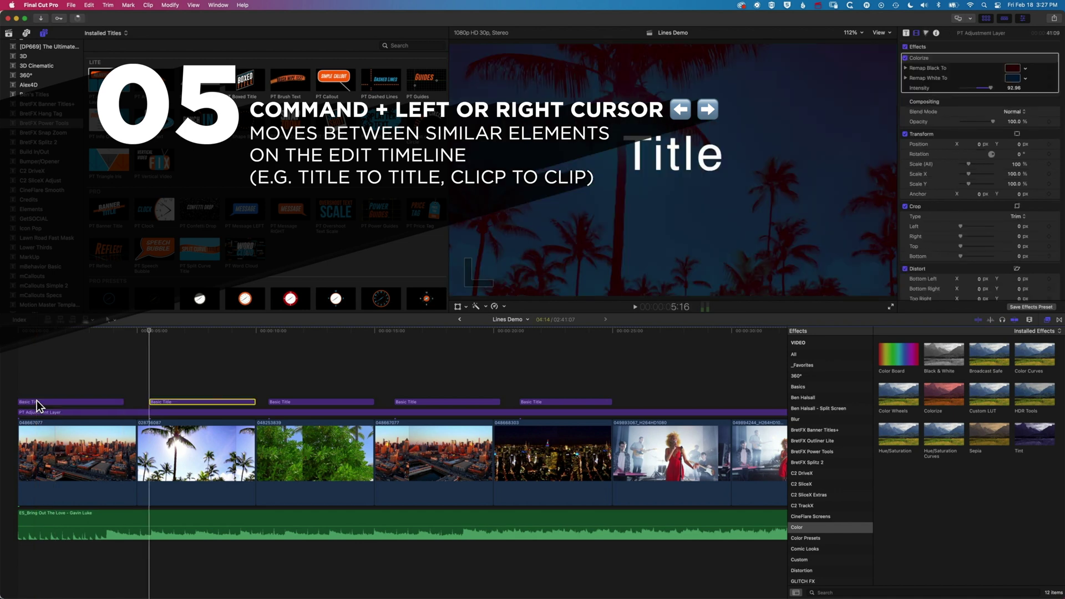
key(Down)
key(super+Up)
key(super+Right)
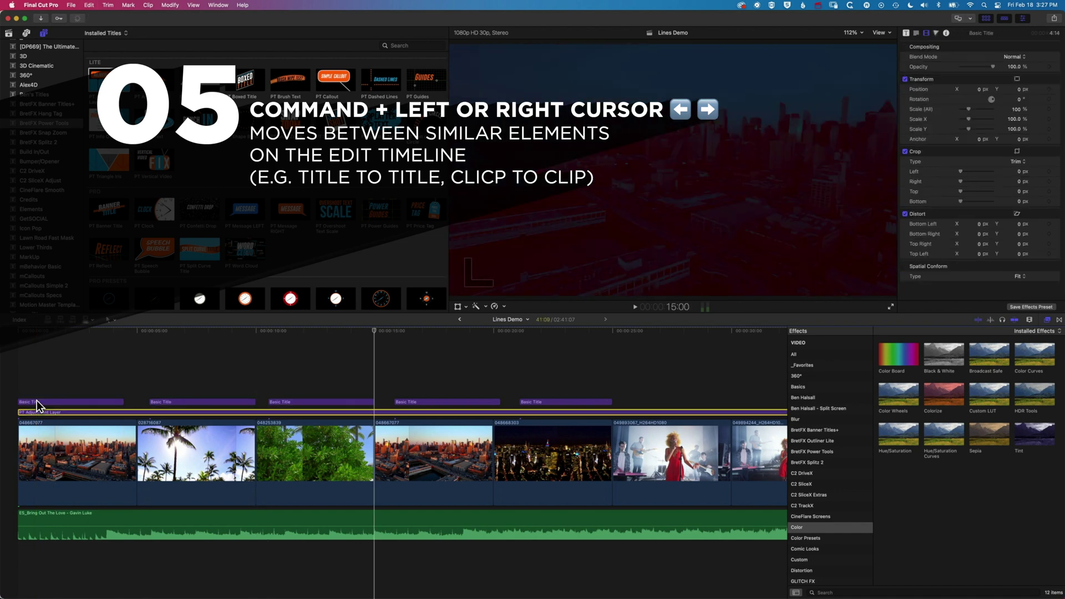
key(Down)
key(super+Down)
key(super+Up)
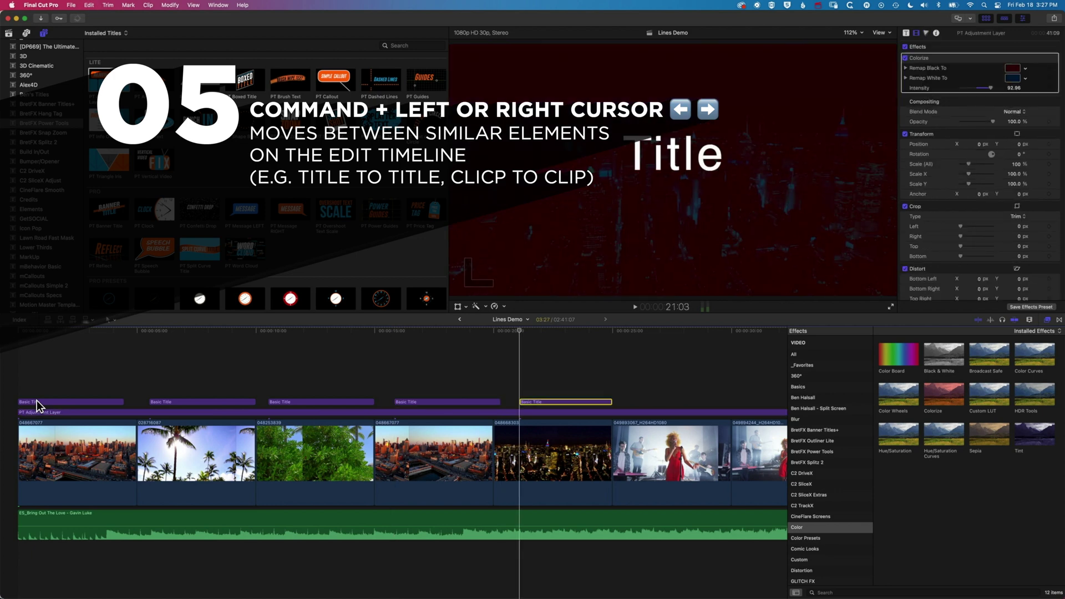
Step the selection backward through the titles to the first Basic Title at the timeline's start.
key(super+Left)
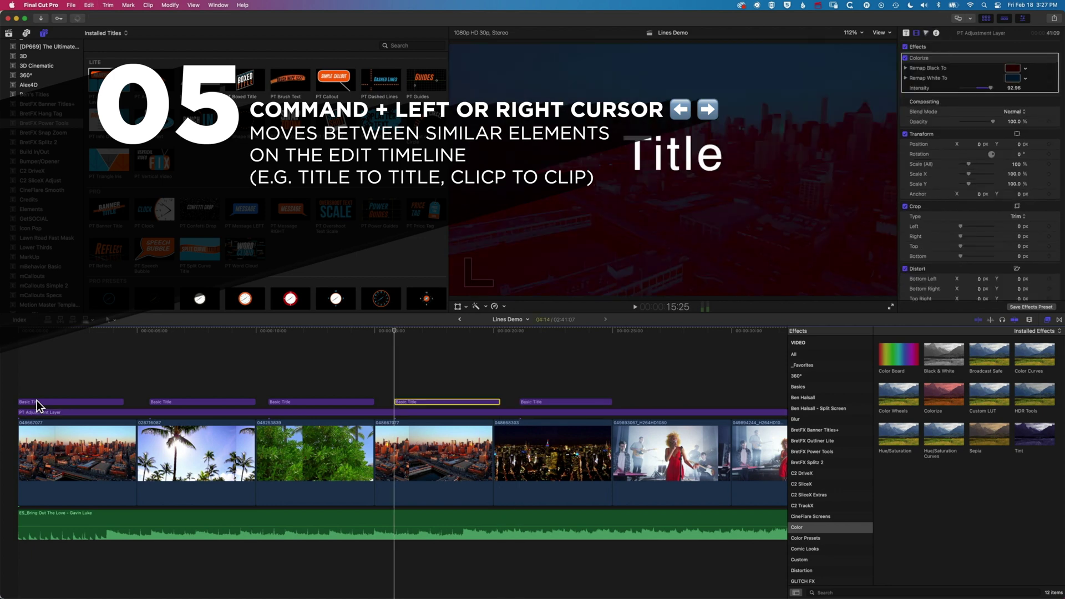
key(super+Down)
key(super+Up)
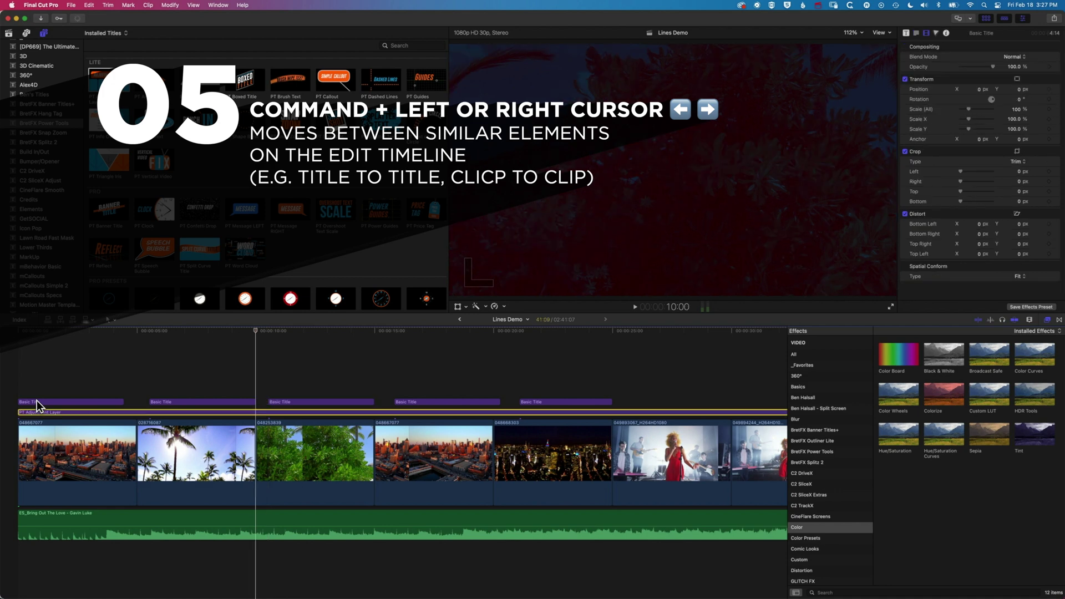
key(super+Left)
key(super+Left)
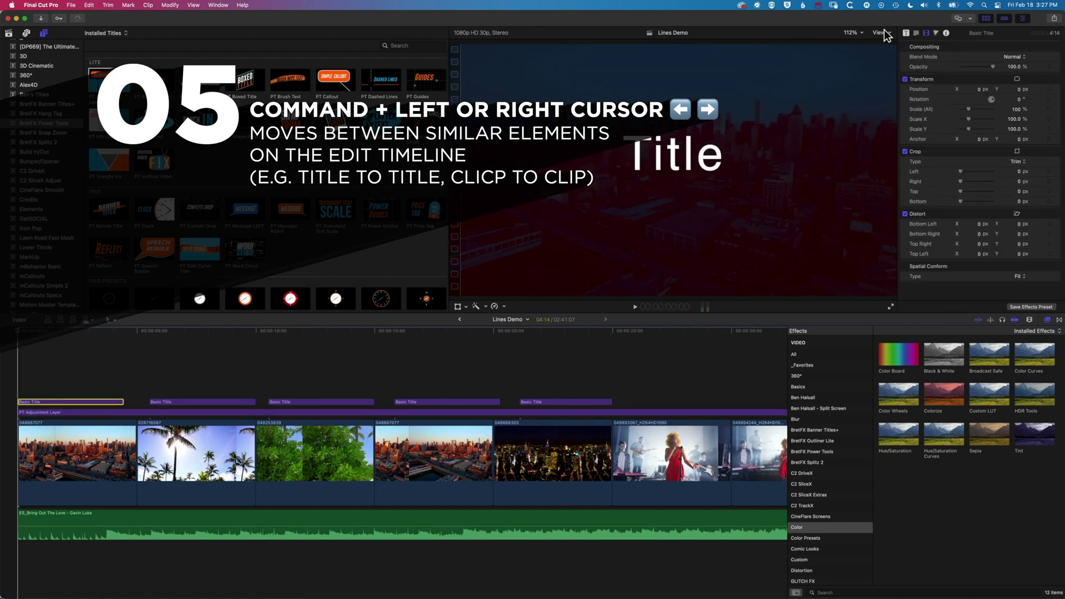
Change the first Basic Title's text to CITY VIEW.
click(916, 34)
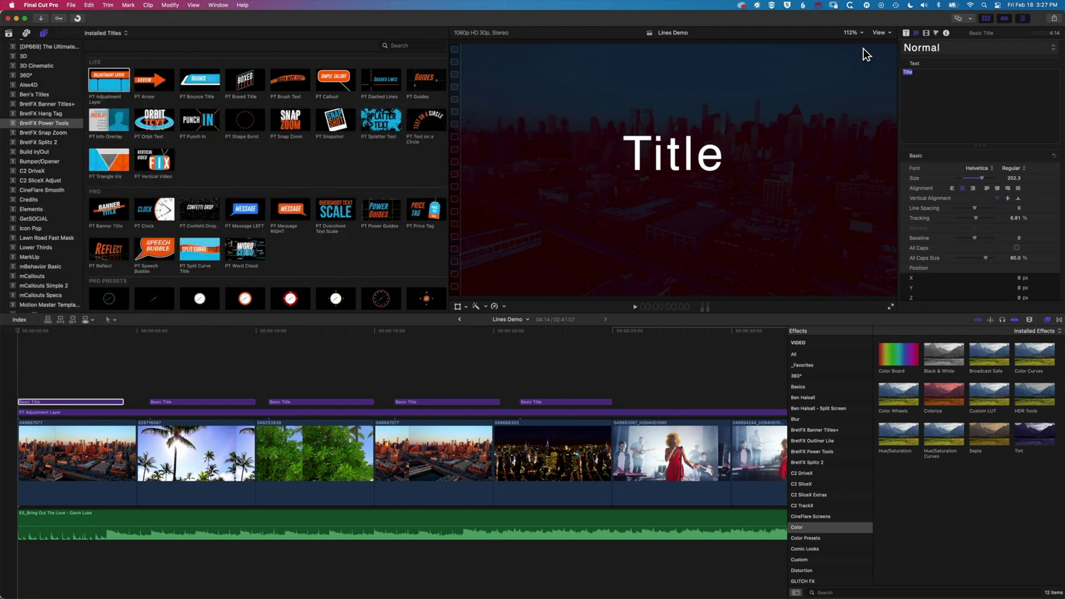
text(CITY)
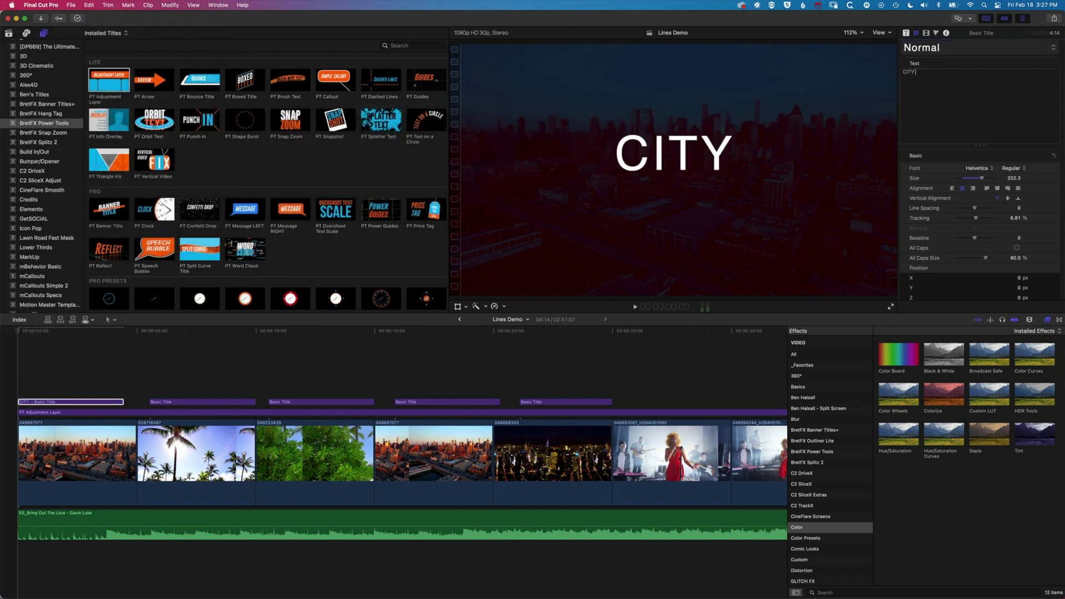
text( VIEW)
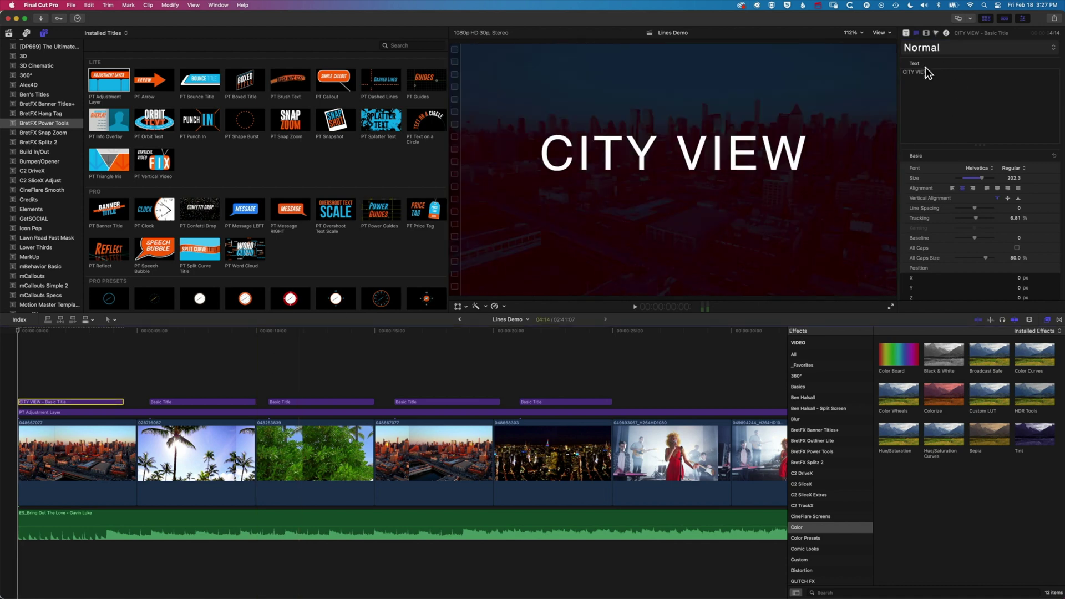
Select the second Basic Title, above the palm tree clip, and change its text to EDIT TYPE.
key(Down)
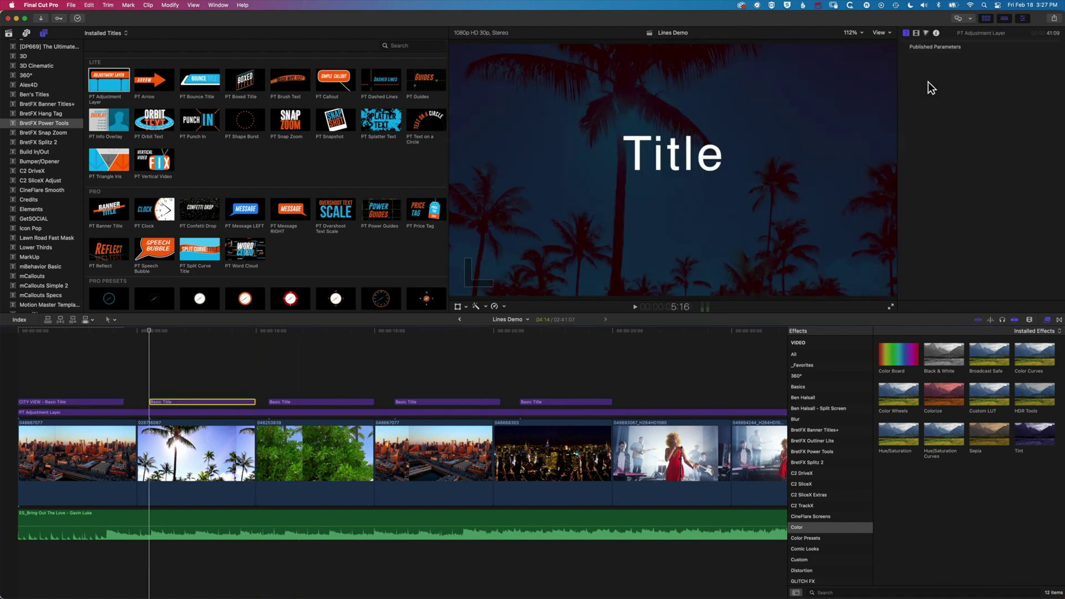
click(922, 66)
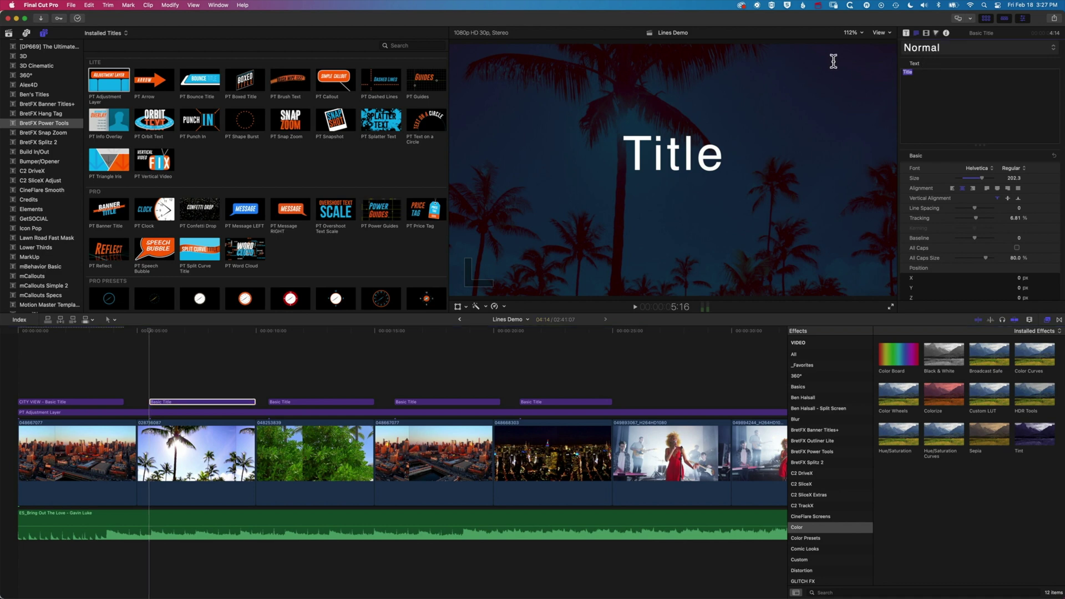
text(EDIT TYPE)
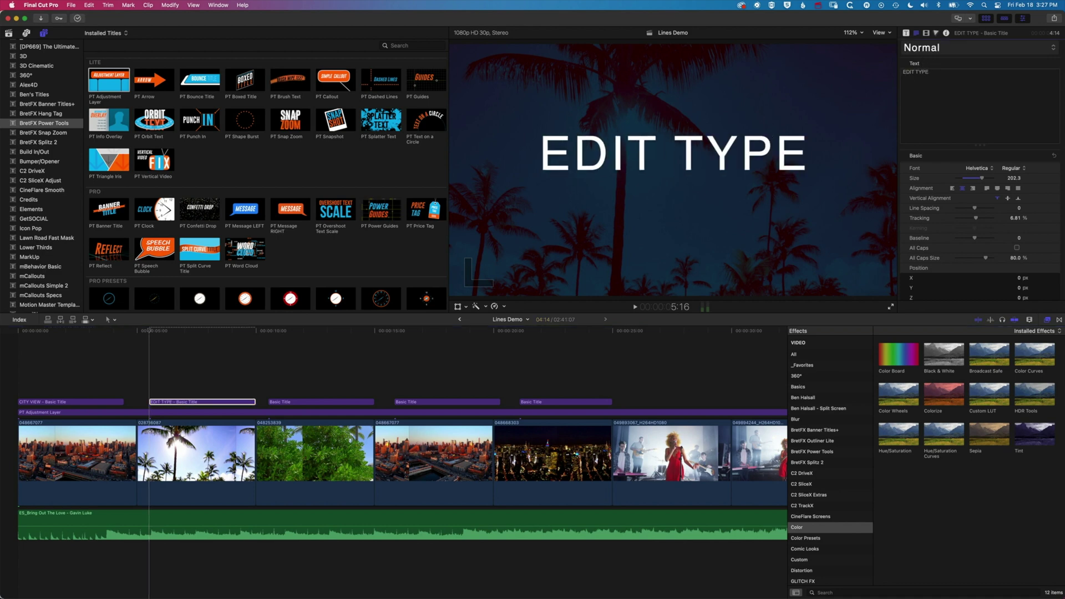
Select the third Basic Title, above the green foliage clip, and change its text to TREES & STUFF.
click(270, 402)
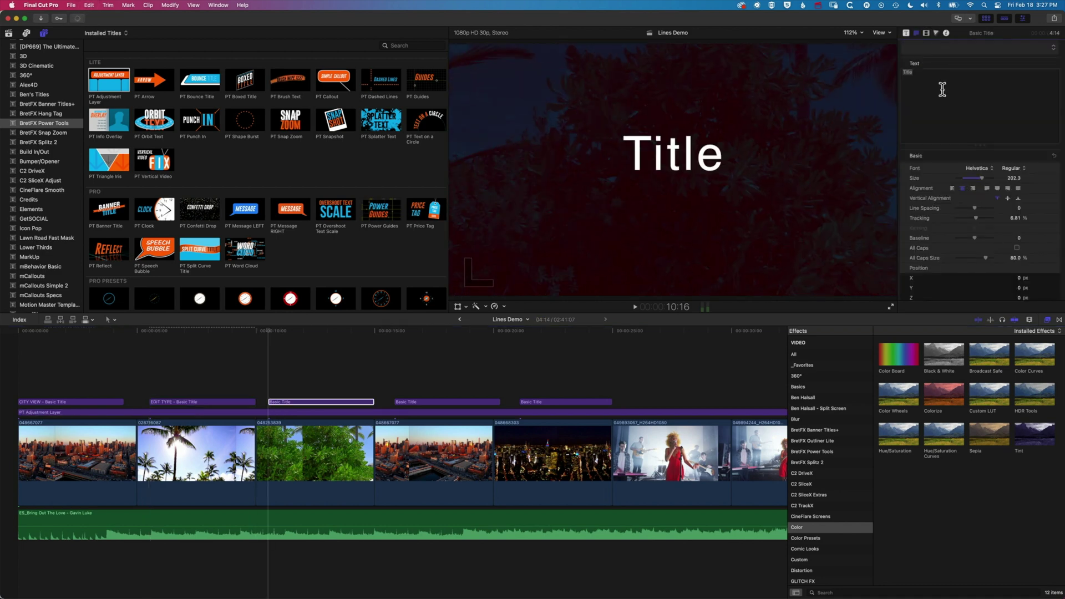
click(942, 89)
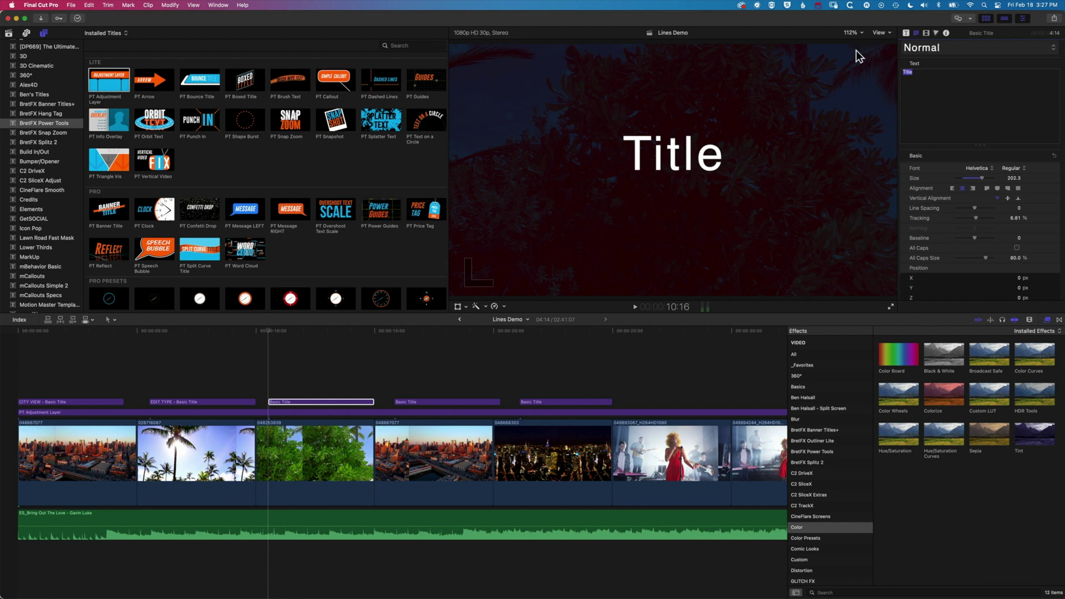
text(TREE)
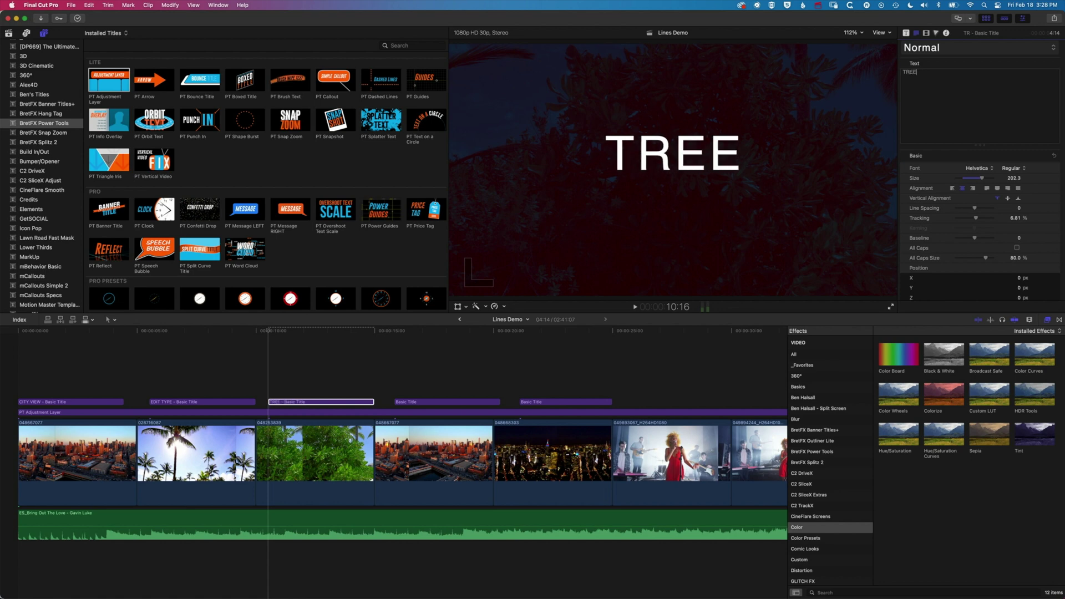
text(S & STUFF)
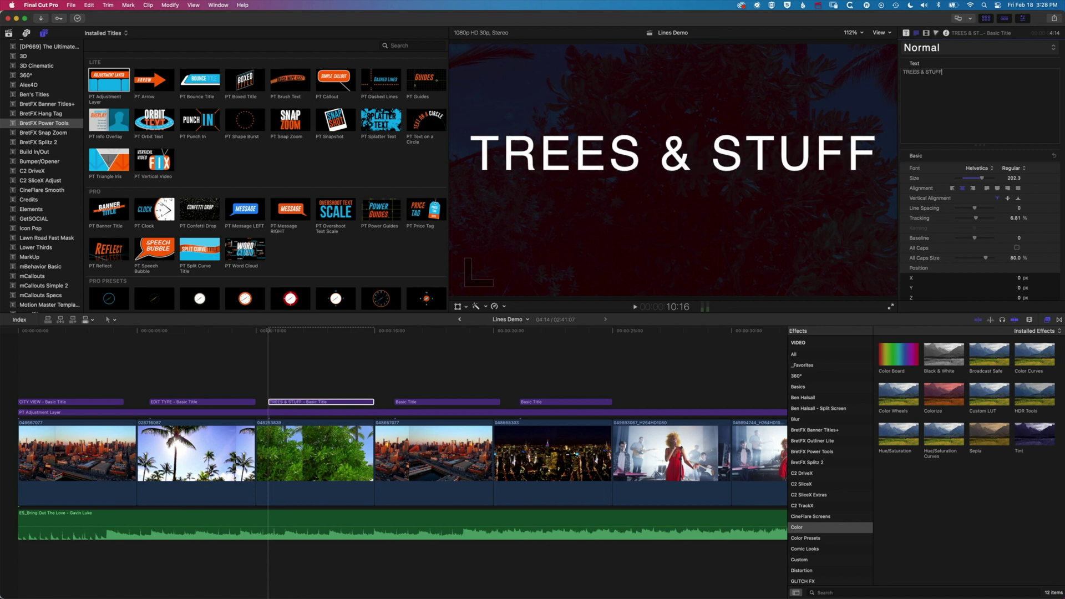
Change the fourth title's text to ANOTHER CITY and the fifth title's text to CITY AT NIGHT.
key(super+Right)
text(ANOTHER CITY)
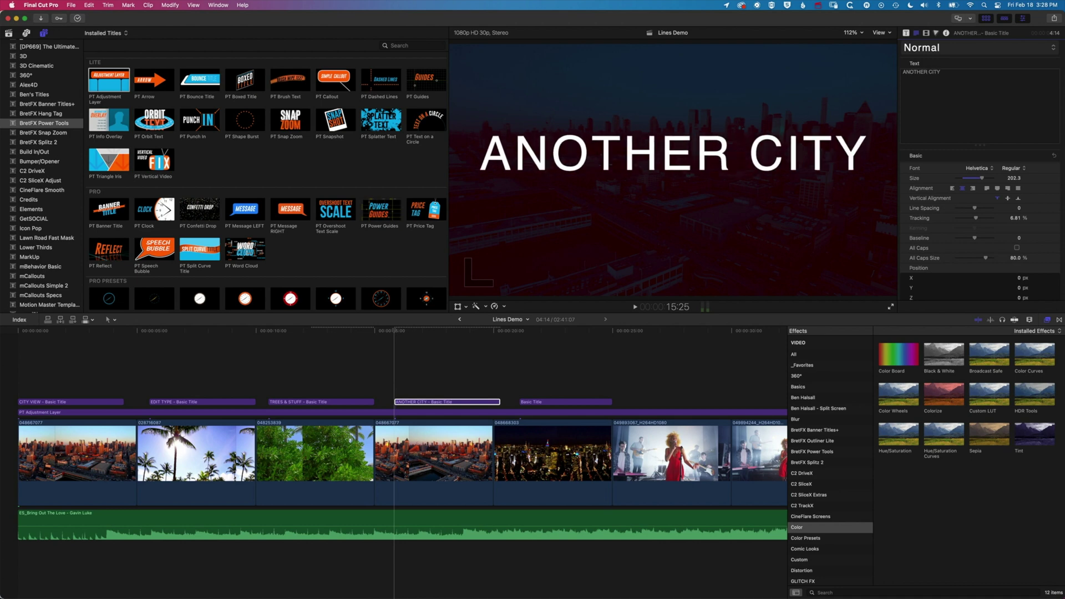
key(super+Right)
text(CITY AT NIGHT)
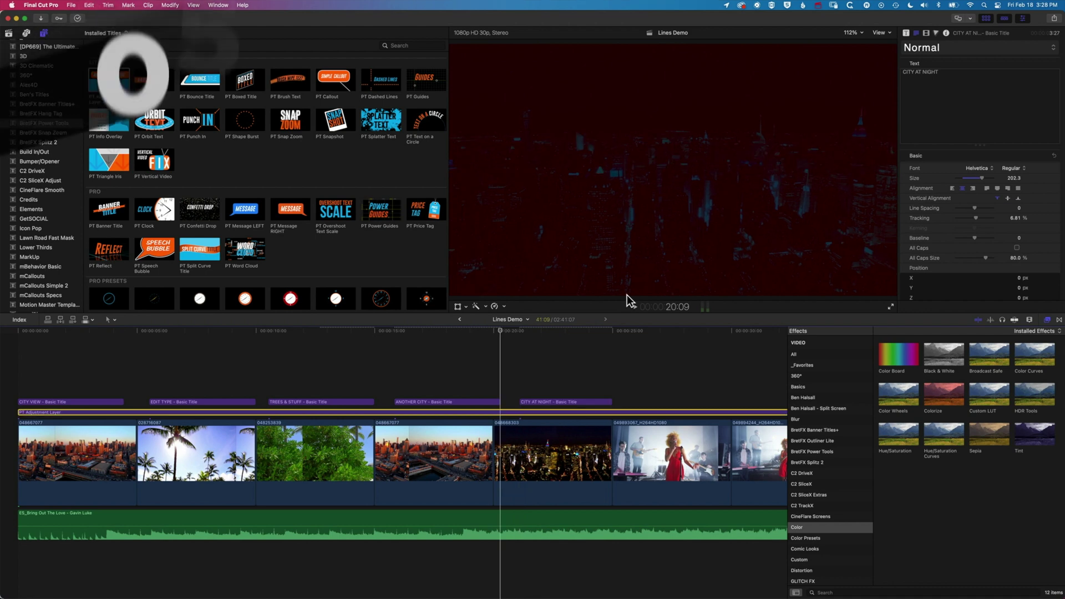
Step the selection back to the CITY VIEW title and forward again to the TREES & STUFF title.
key(super+Left)
key(super+Left)
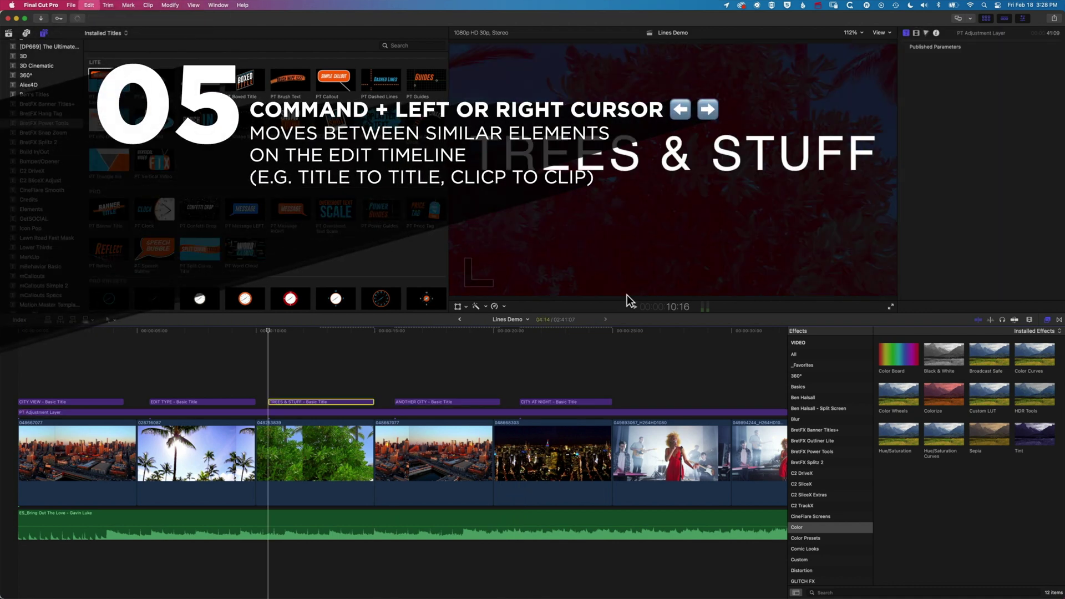
key(super+Left)
key(super+Left)
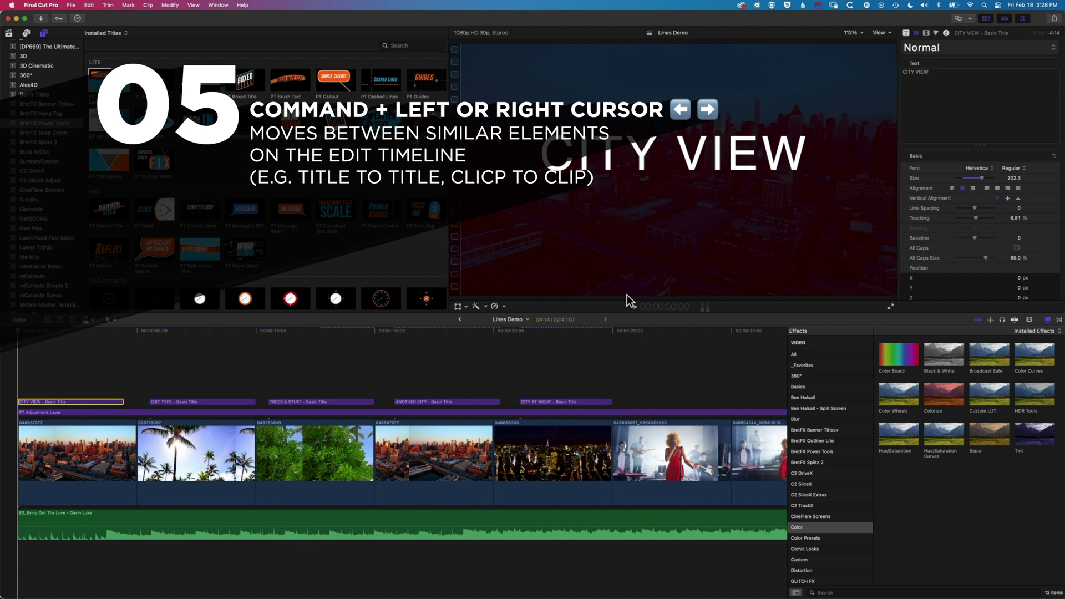
key(super+Right)
key(super+Right)
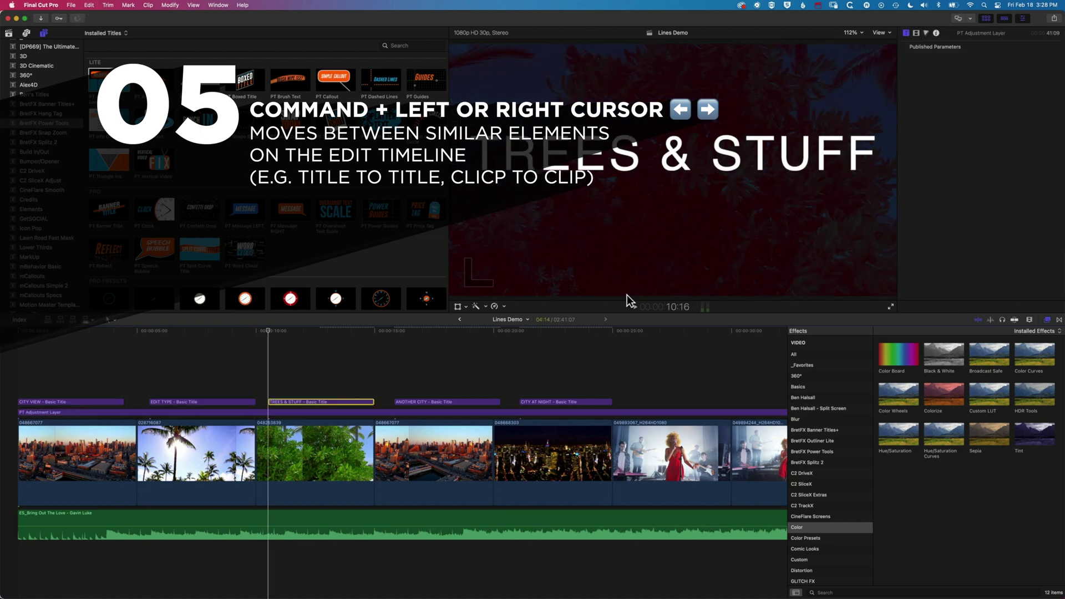
Select the first city clip and step the selection forward through the video clips to the night city clip.
click(99, 470)
key(super+Right)
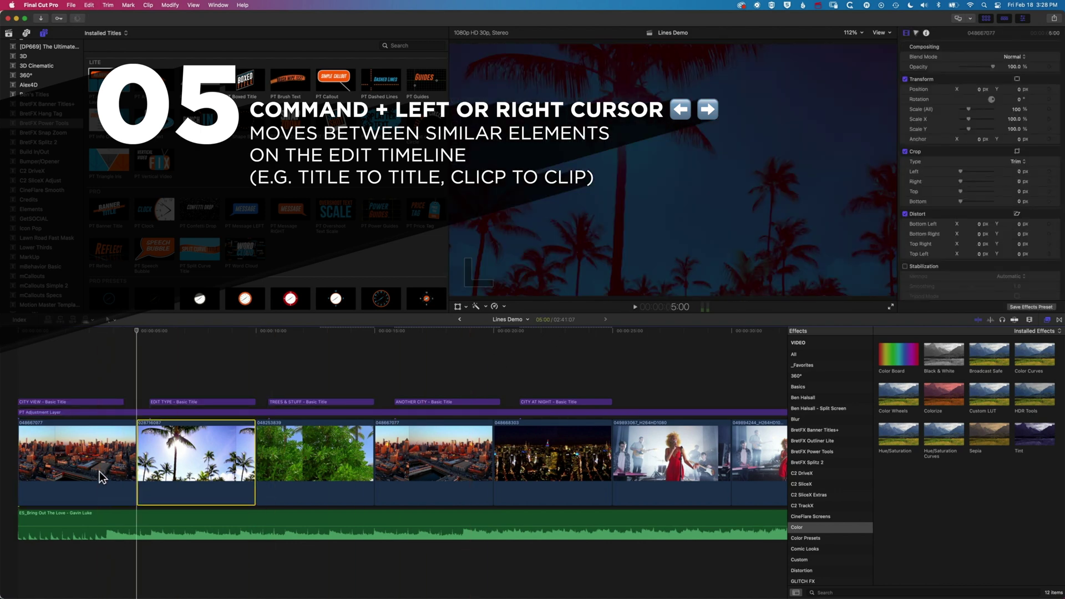
key(super+Right)
key(super+Right)
key(super+Right)
key(super+Right)
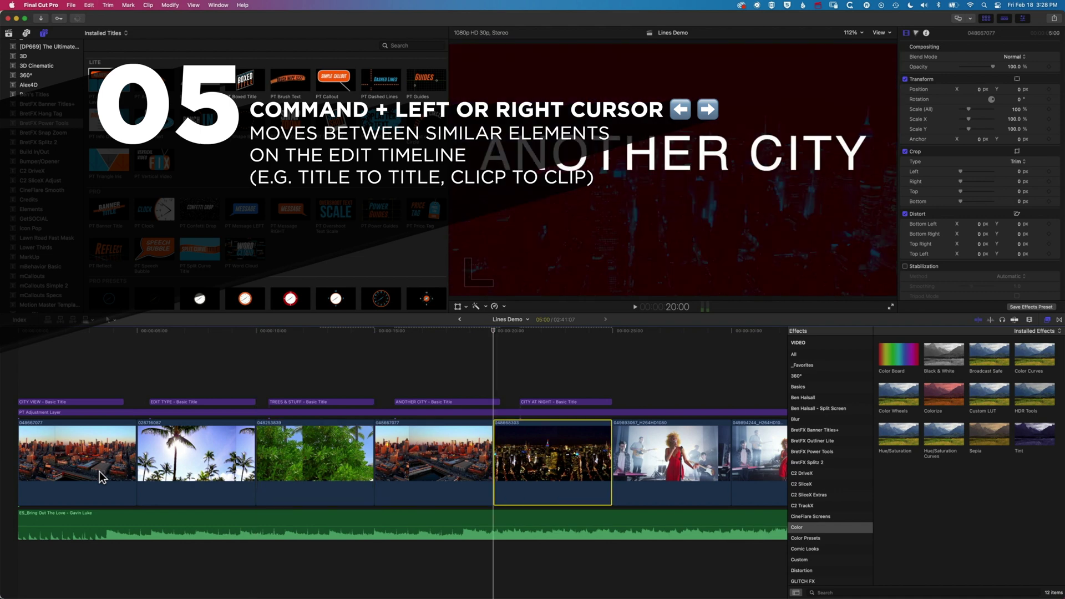
Step the selection backward through the video clips to the first city clip.
key(super+Left)
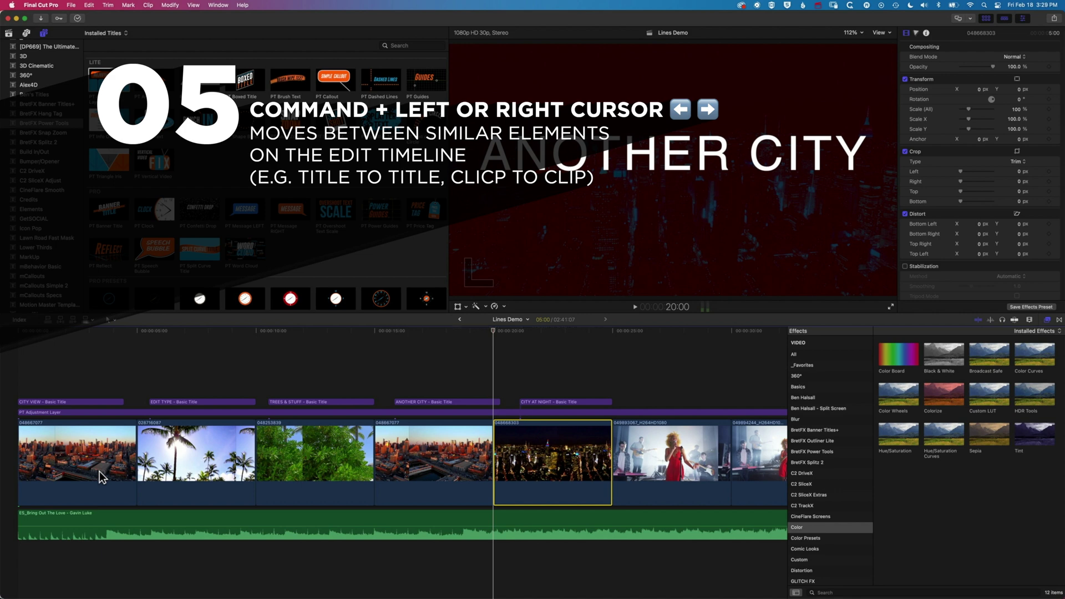
key(super+Left)
key(super+Left)
key(super+Left)
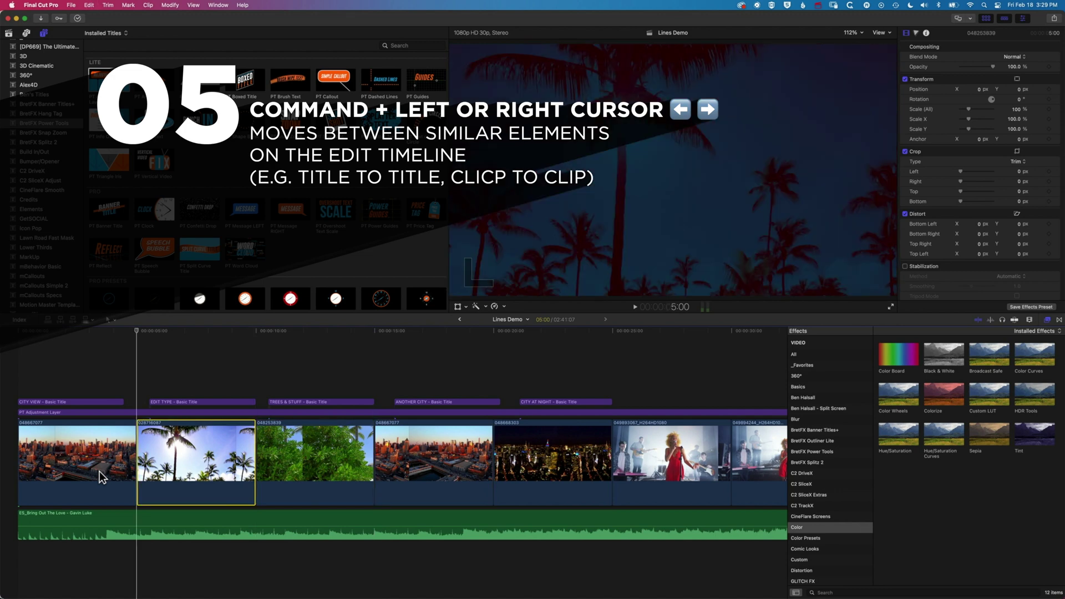
key(super+Left)
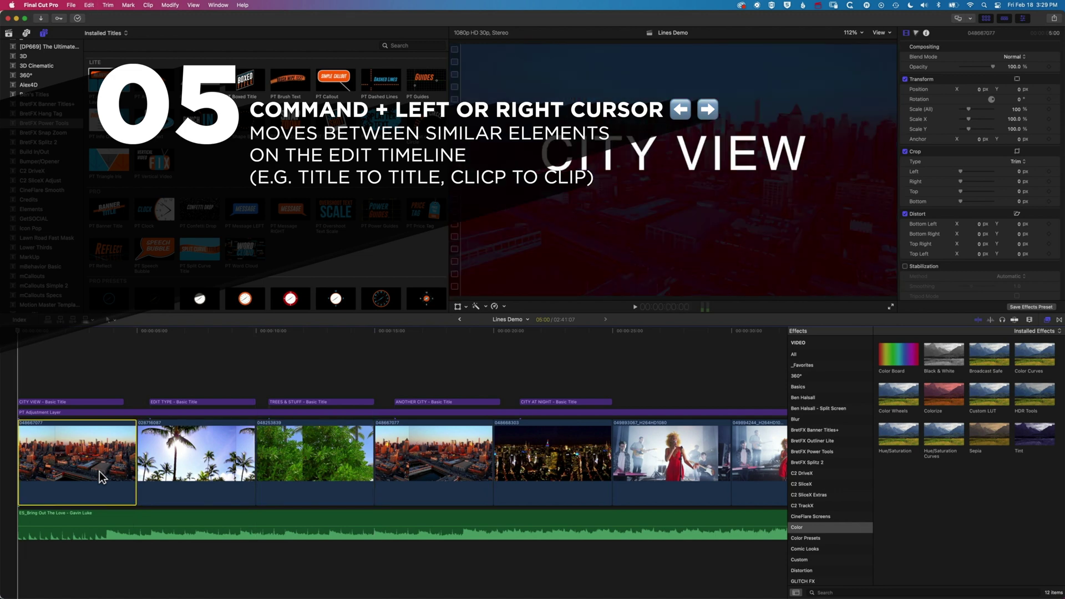
Move the selection from the first video clip up to the titles and step forward to the TREES & STUFF title.
key(super+Up)
key(super+Up)
key(super+Right)
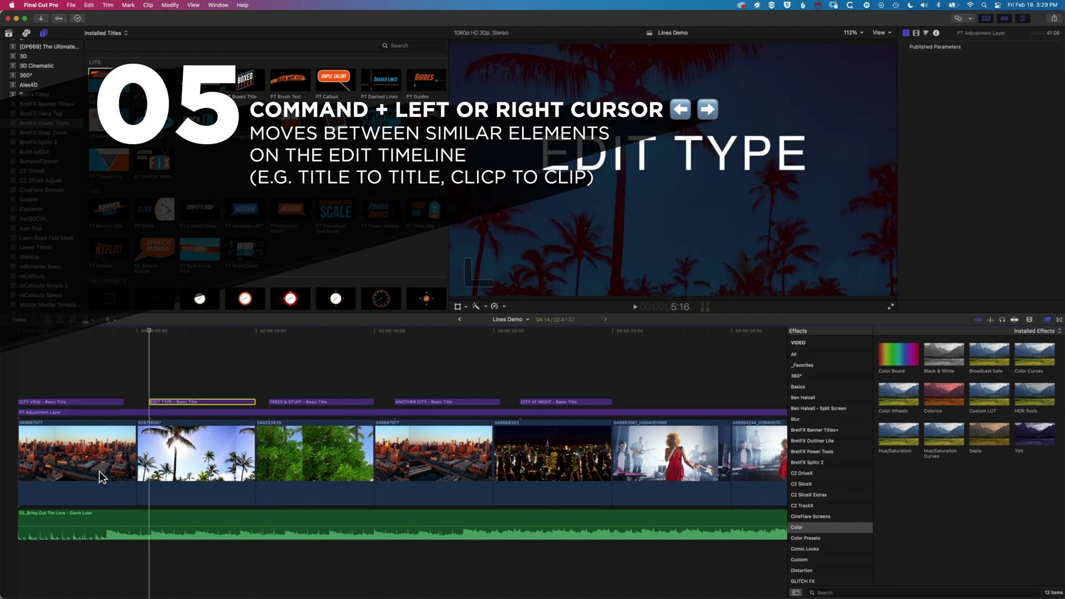
key(super+Right)
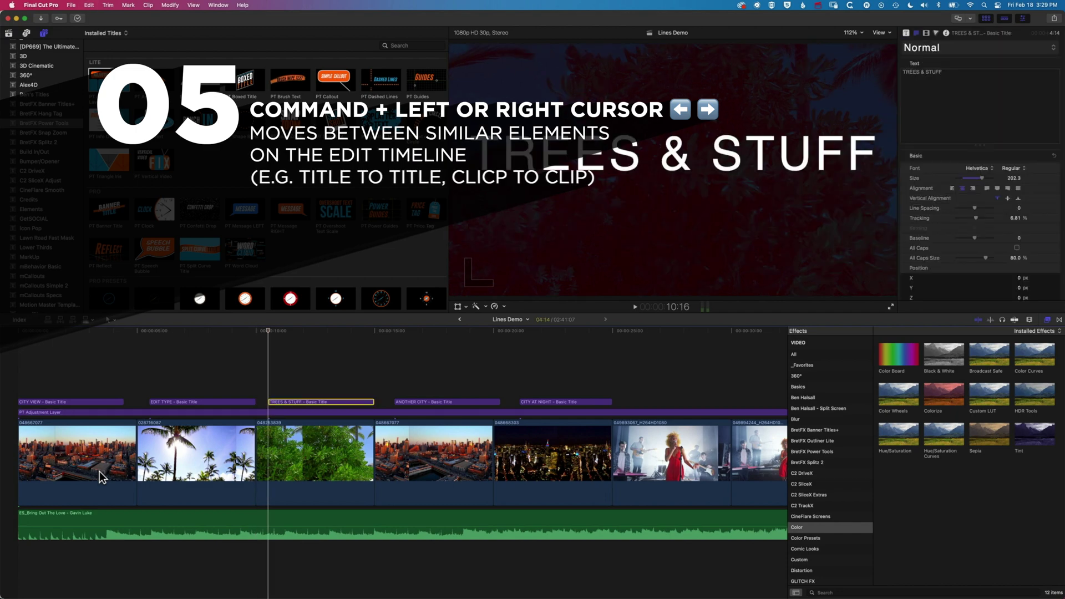